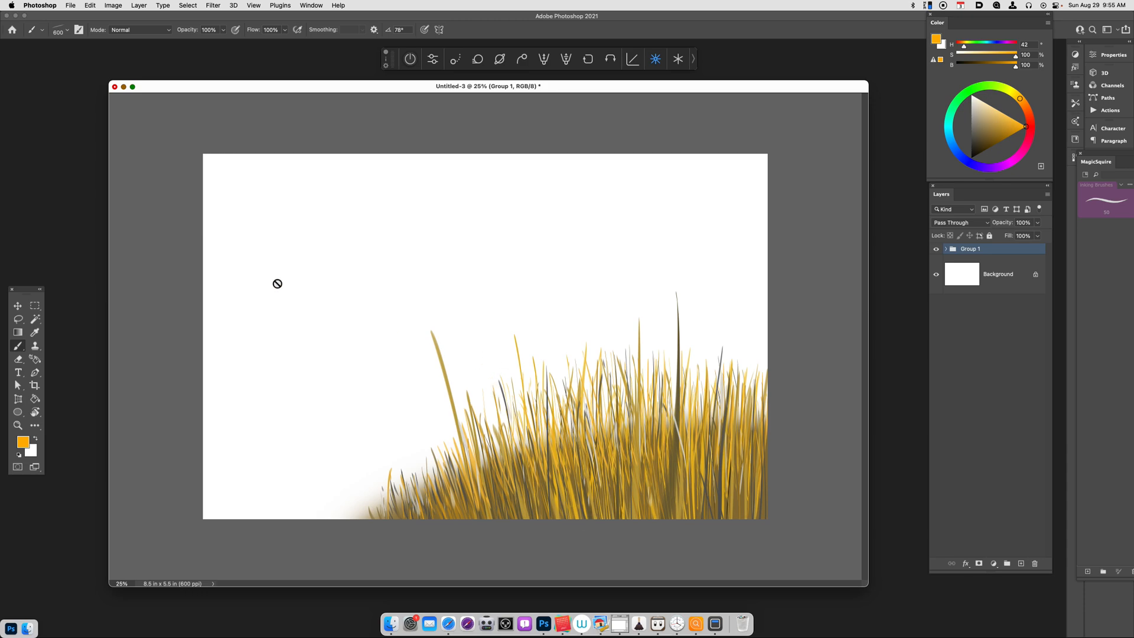
Step: Create a new 1000 x 1000 pixel document at 600 pixels/inch with transparent background contents
left_click(73, 7)
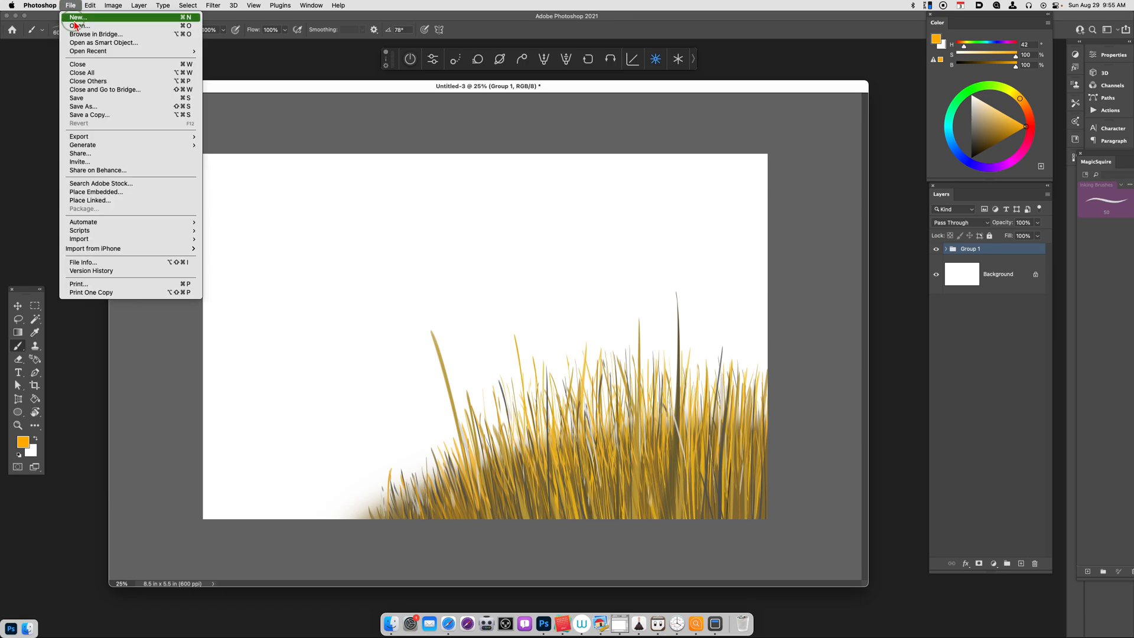
left_click(74, 19)
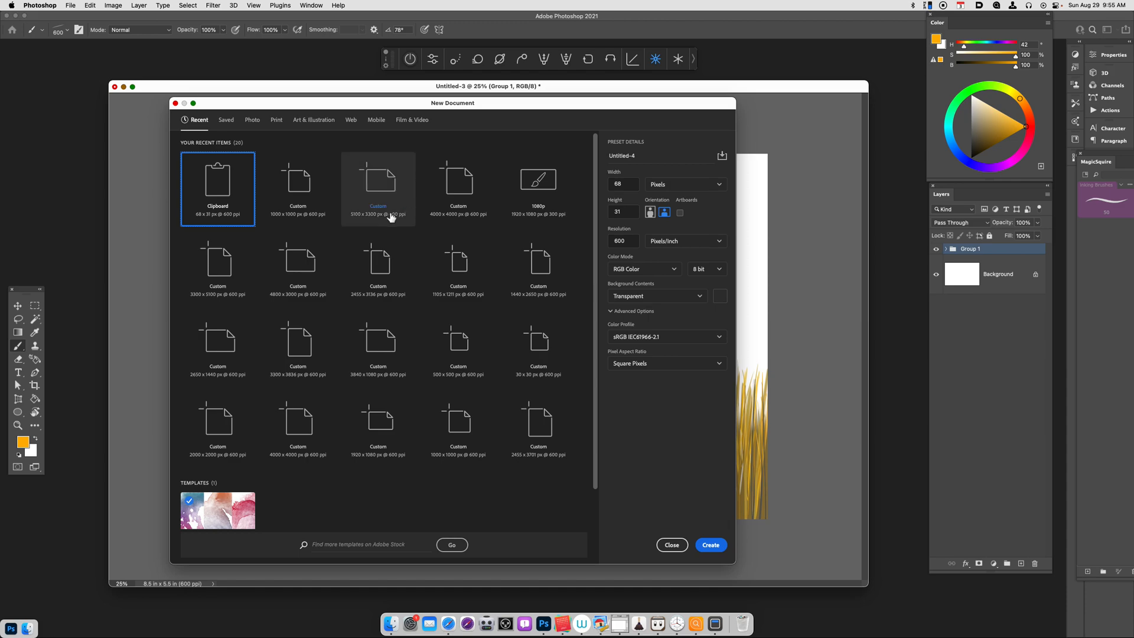
left_click(316, 198)
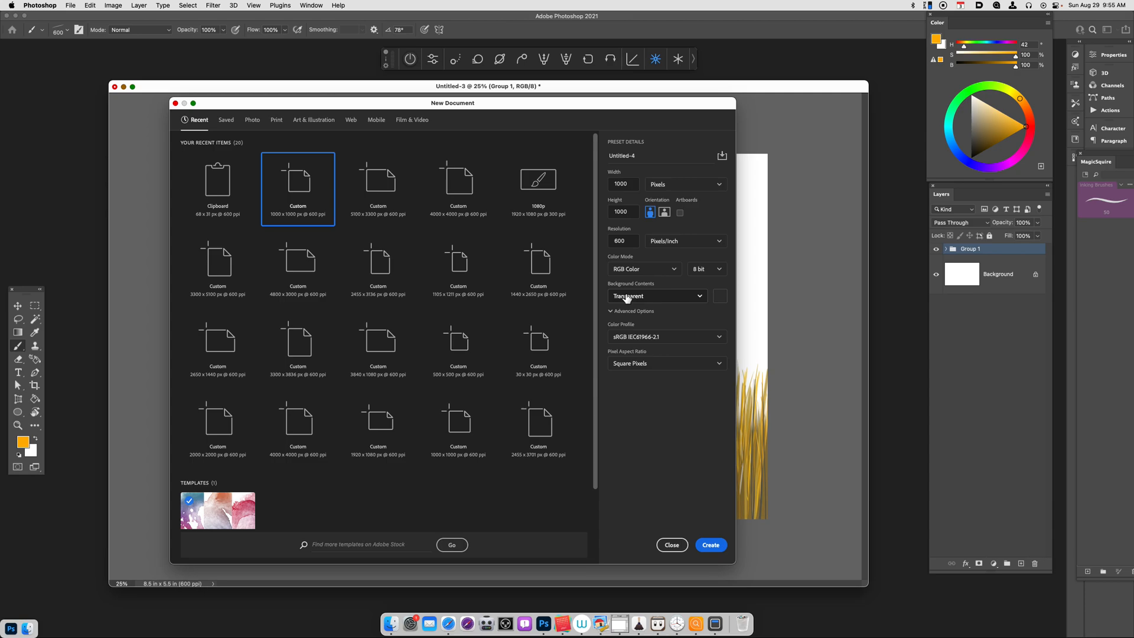
left_click(711, 545)
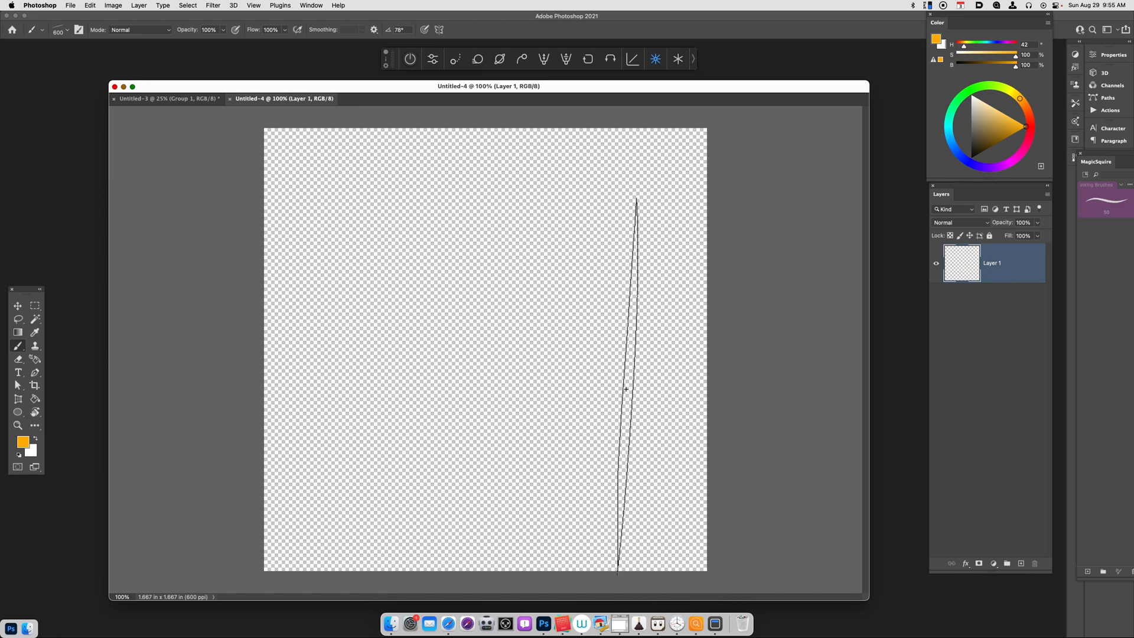
Step: Outline a thin, tapered diagonal grass blade with the Lasso, fill it with red, and deselect it
key("l")
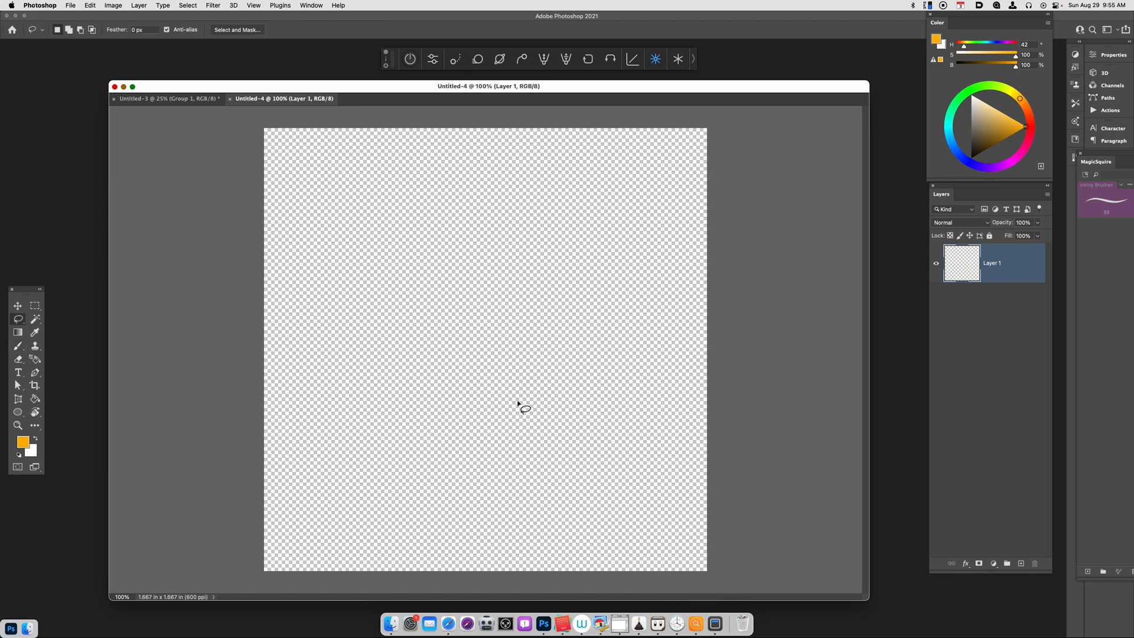
left_click(1033, 133)
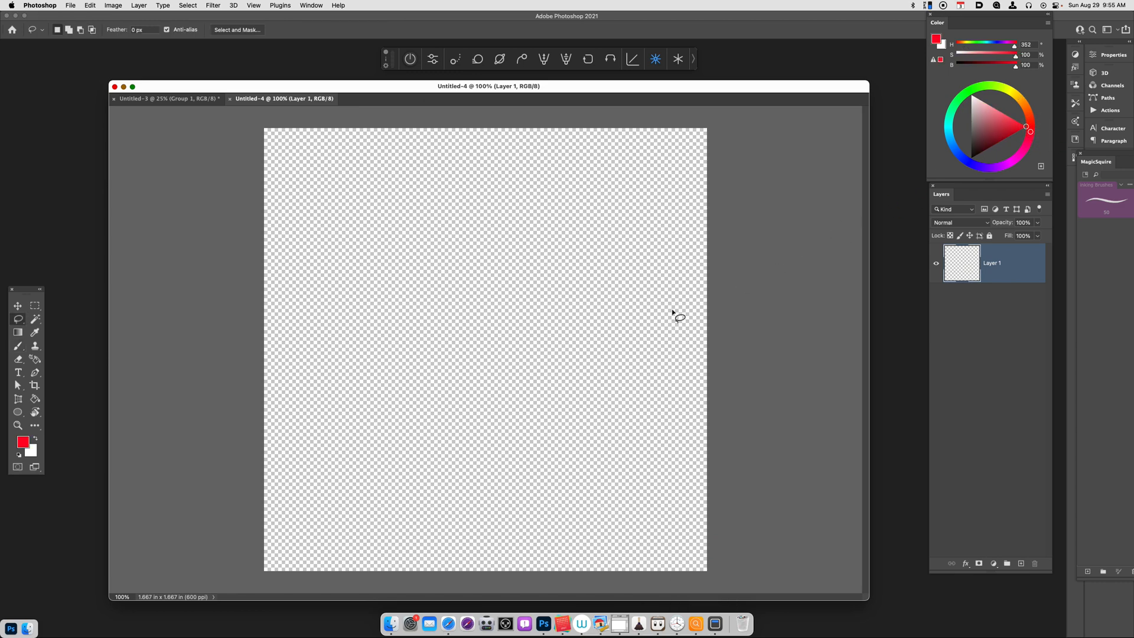
mouse_move(317, 427)
left_mouse_down()
mouse_move(413, 357)
mouse_move(662, 211)
left_mouse_up()
key("alt+BackSpace")
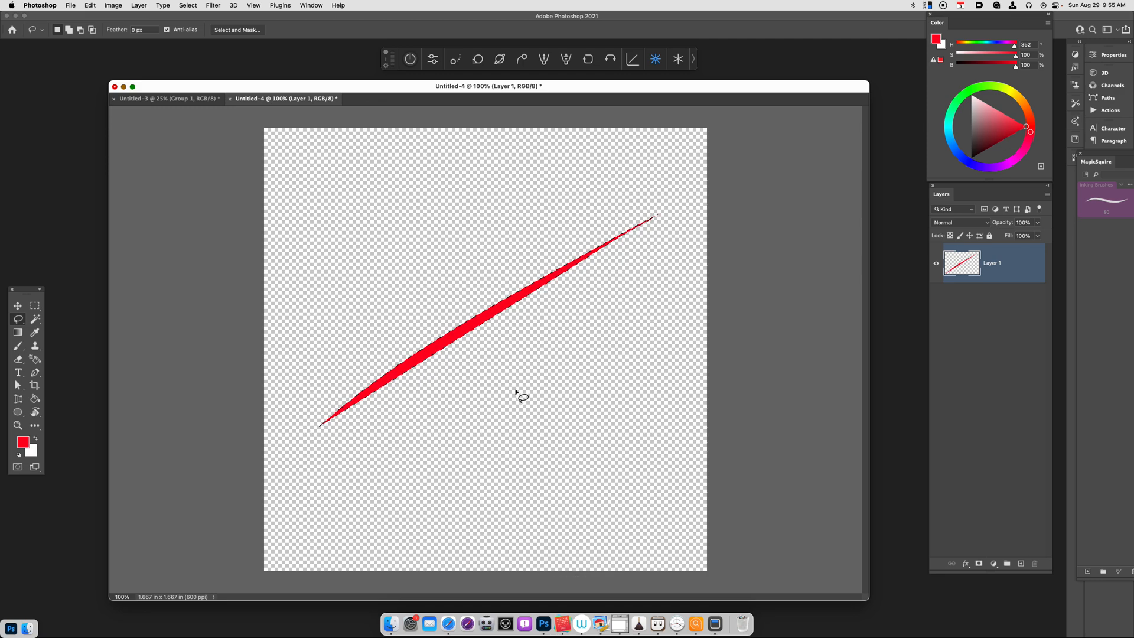
key("super+d")
Step: Define the blade shape as a brush preset named "KMS blade1"
left_click(92, 7)
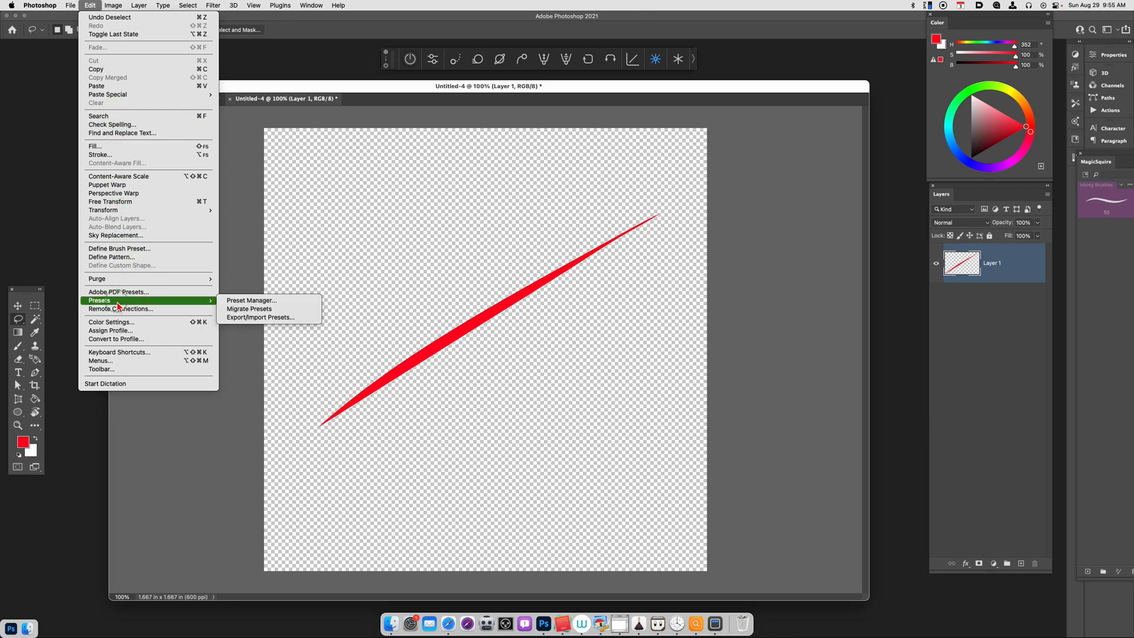
left_click(113, 249)
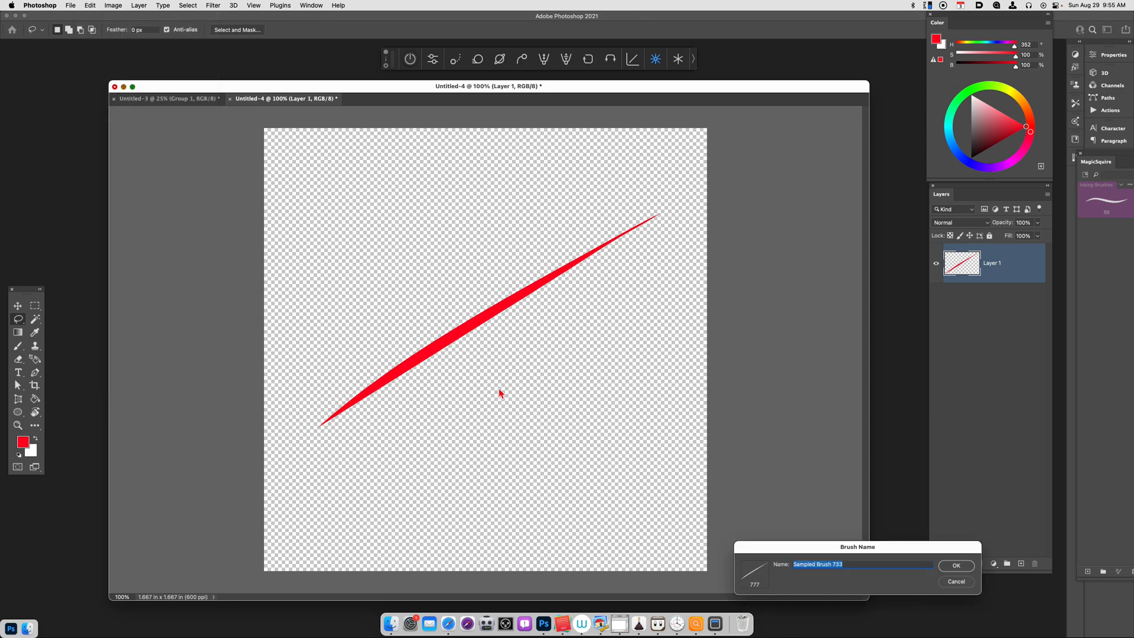
left_click_drag(803, 549, 630, 485)
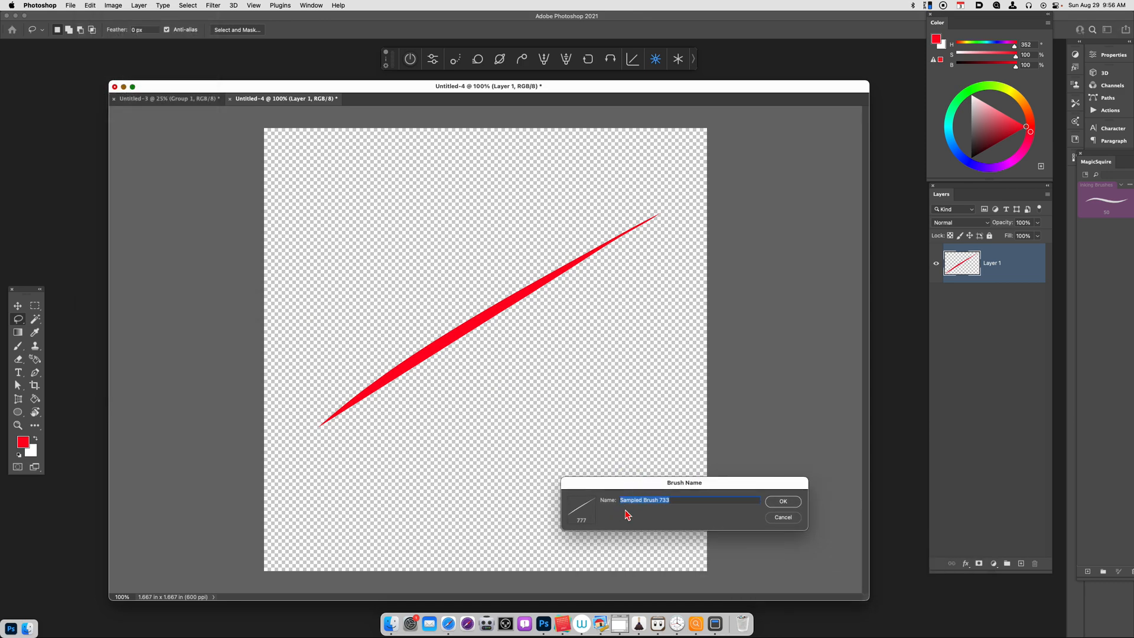
type("KMS blade1")
left_click(778, 503)
key("b")
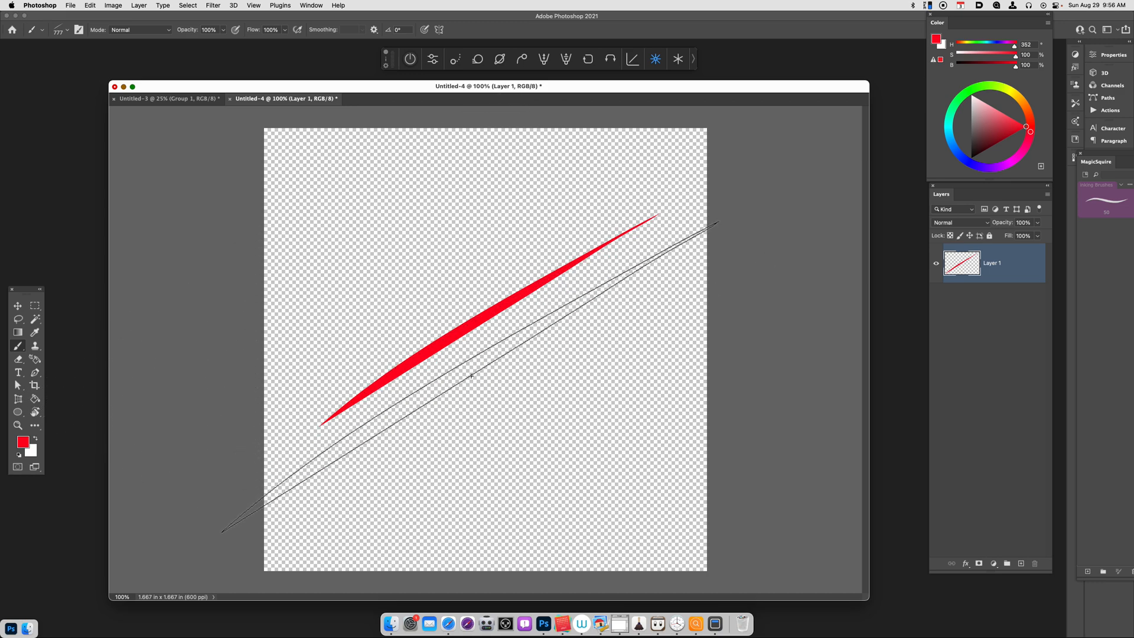
Step: Create a 5100 x 3300 pixel document at 600 pixels/inch with a white background, and add an empty layer
key("v")
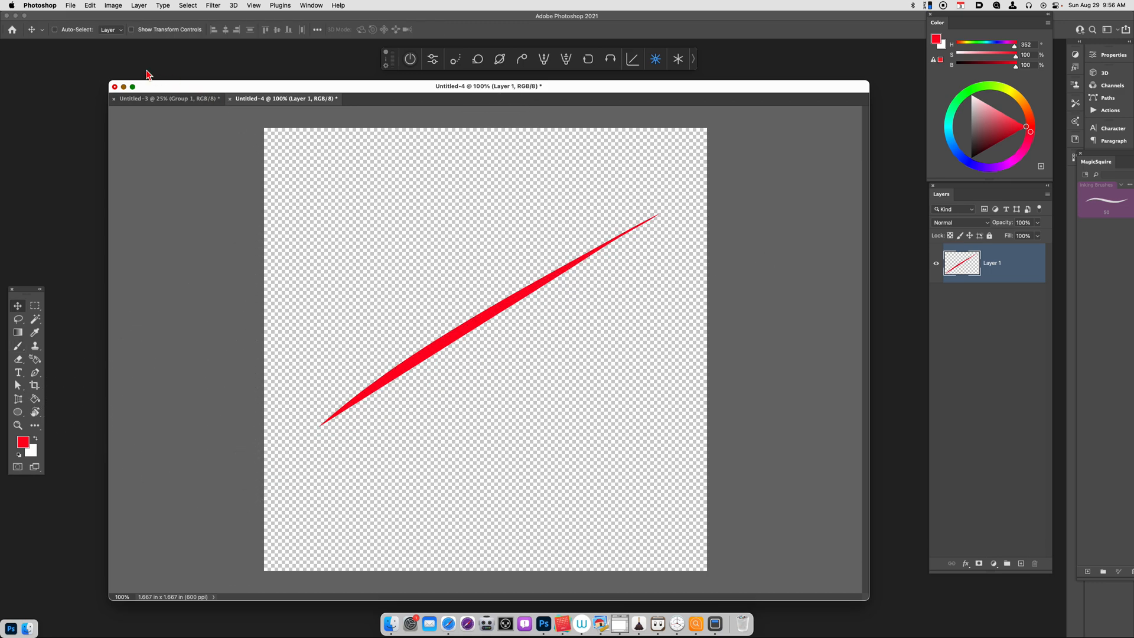
left_click(71, 6)
left_click(81, 17)
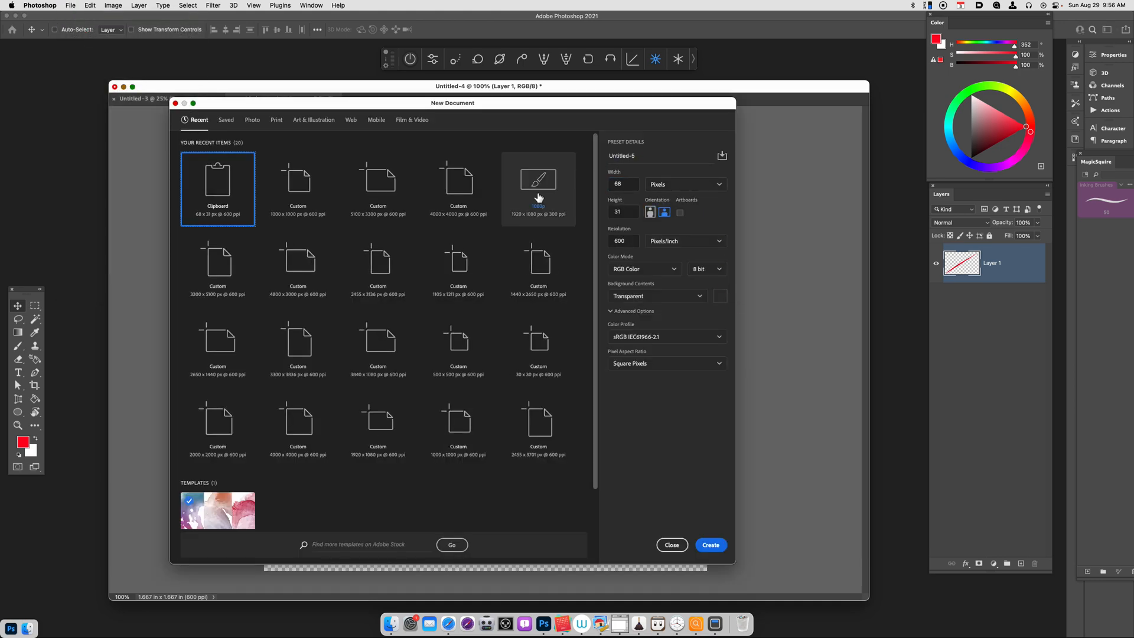
left_click(381, 184)
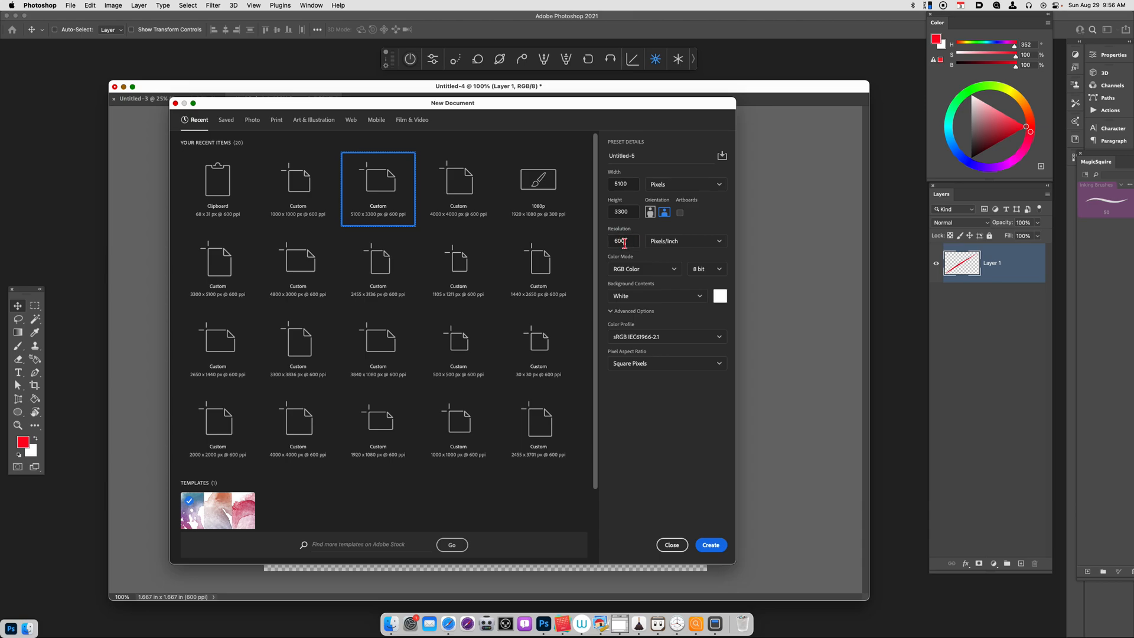
left_click(716, 550)
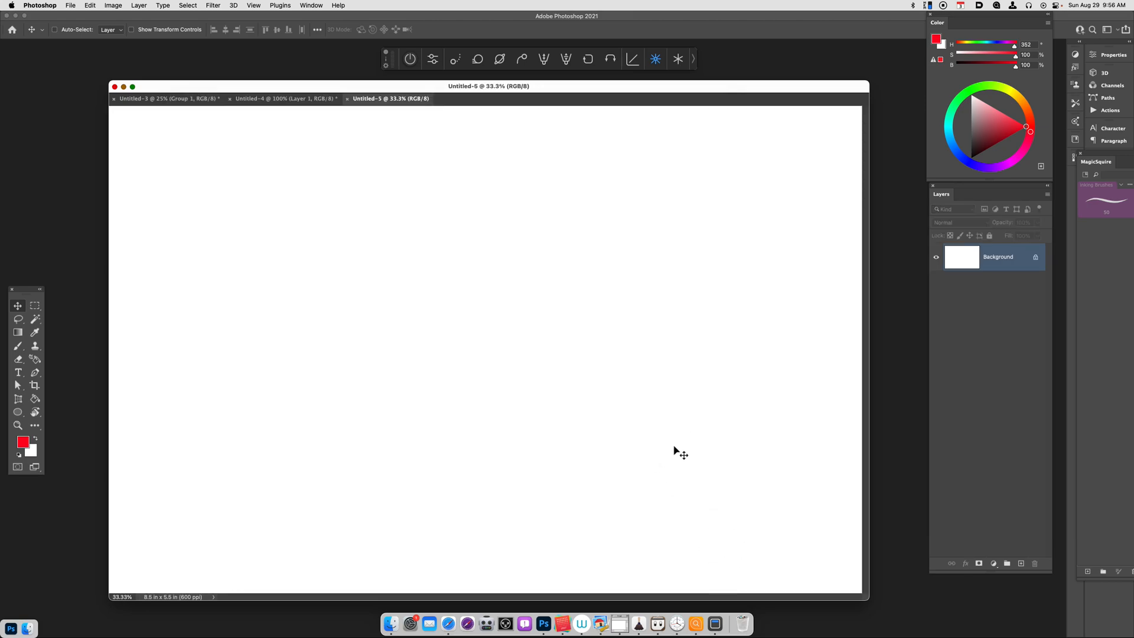
key("alt+shift+super+n")
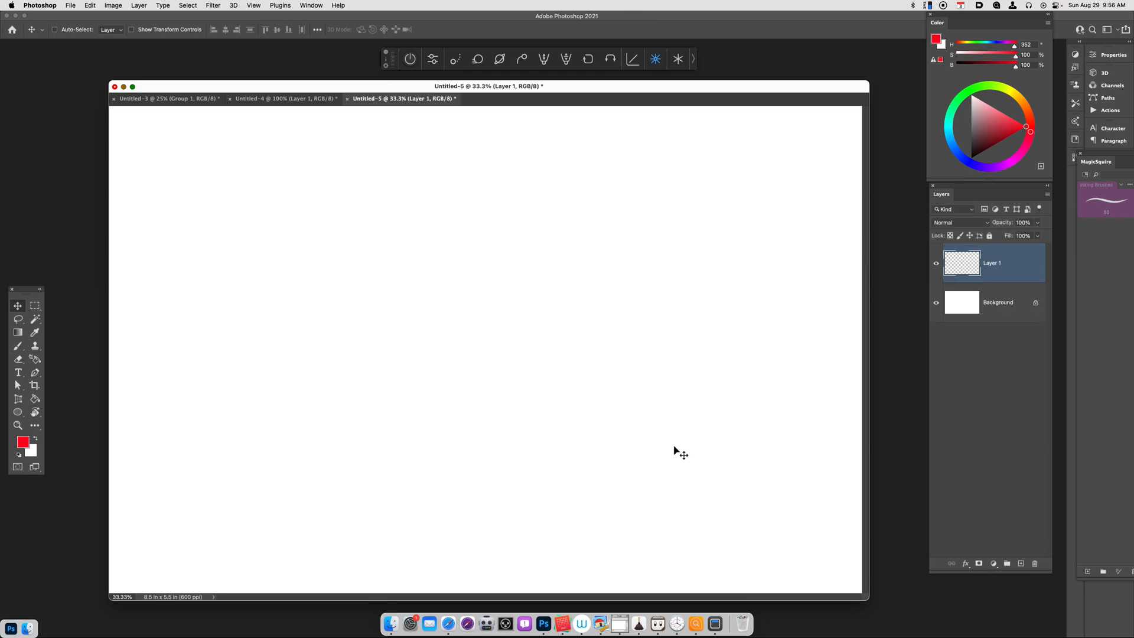
Step: Paint a few diagonal red test strokes with the new blade brush, and undo all of them
key("b")
mouse_move(360, 465)
left_mouse_down()
mouse_move(560, 322)
mouse_move(565, 335)
left_mouse_up()
left_click_drag(401, 480, 612, 339)
left_click_drag(438, 468, 584, 343)
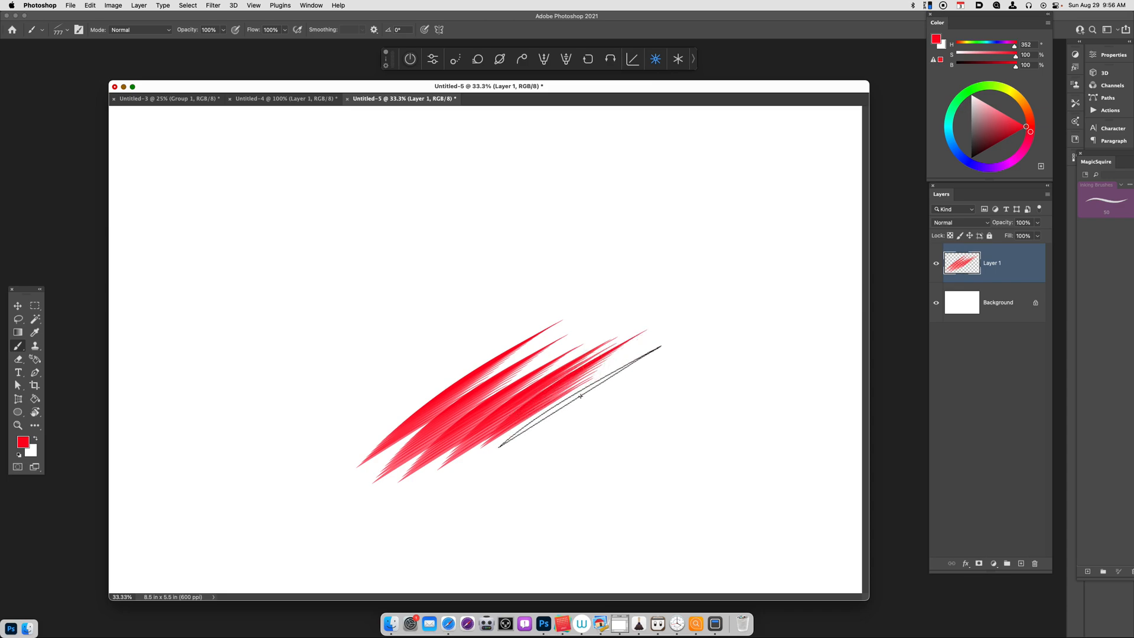
key("super+z")
key("super+z")
key("super+z")
key("super+z")
key("super+z")
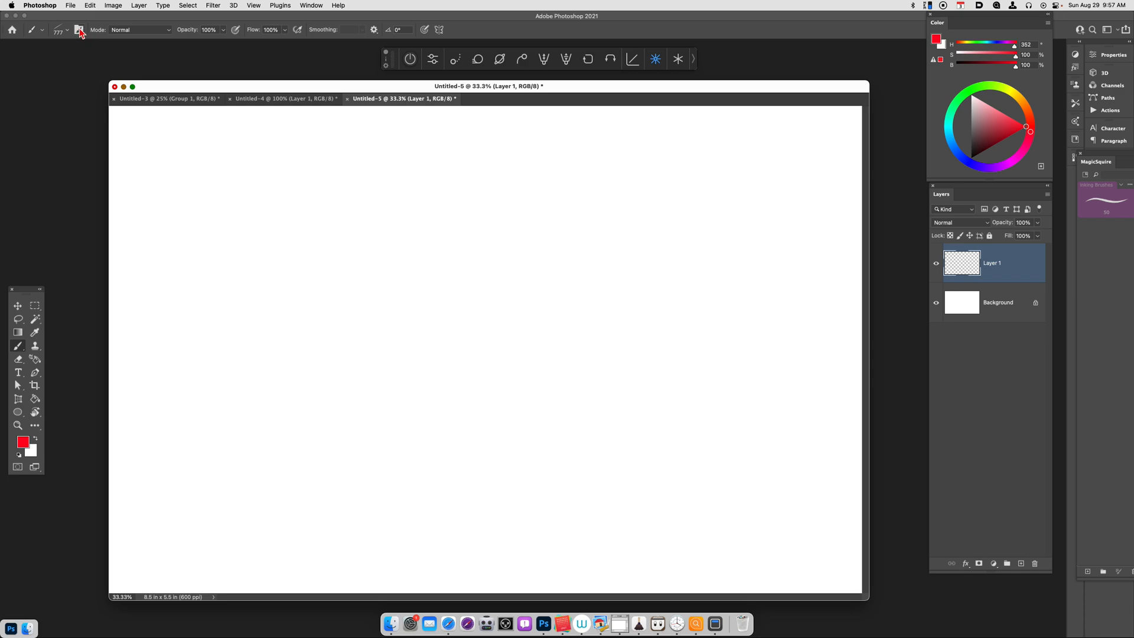
Step: Set the blade brush's tip angle to 79° and its roundness to 51% in the brush settings
left_click(79, 30)
left_click_drag(172, 289, 534, 320)
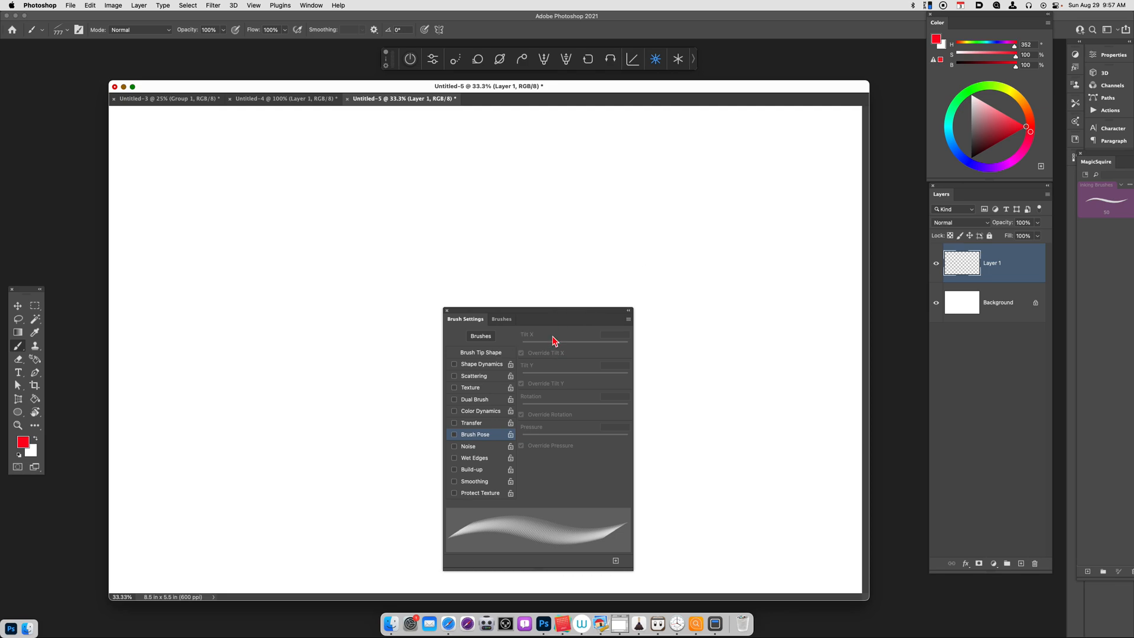
left_click(491, 358)
left_click_drag(629, 432, 619, 417)
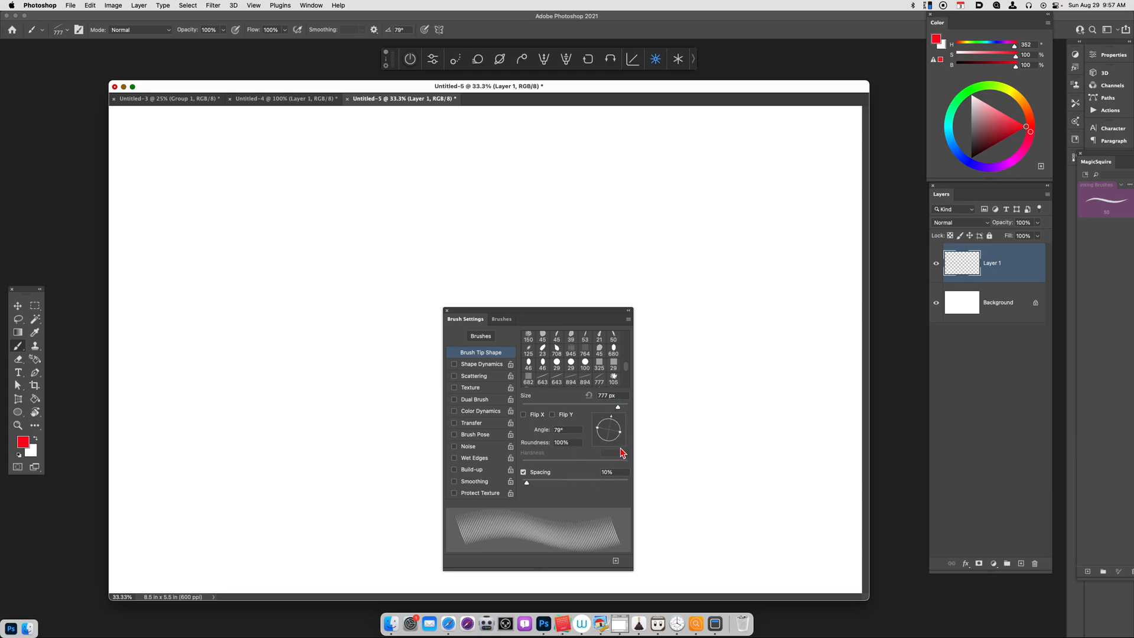
left_click_drag(621, 435, 615, 434)
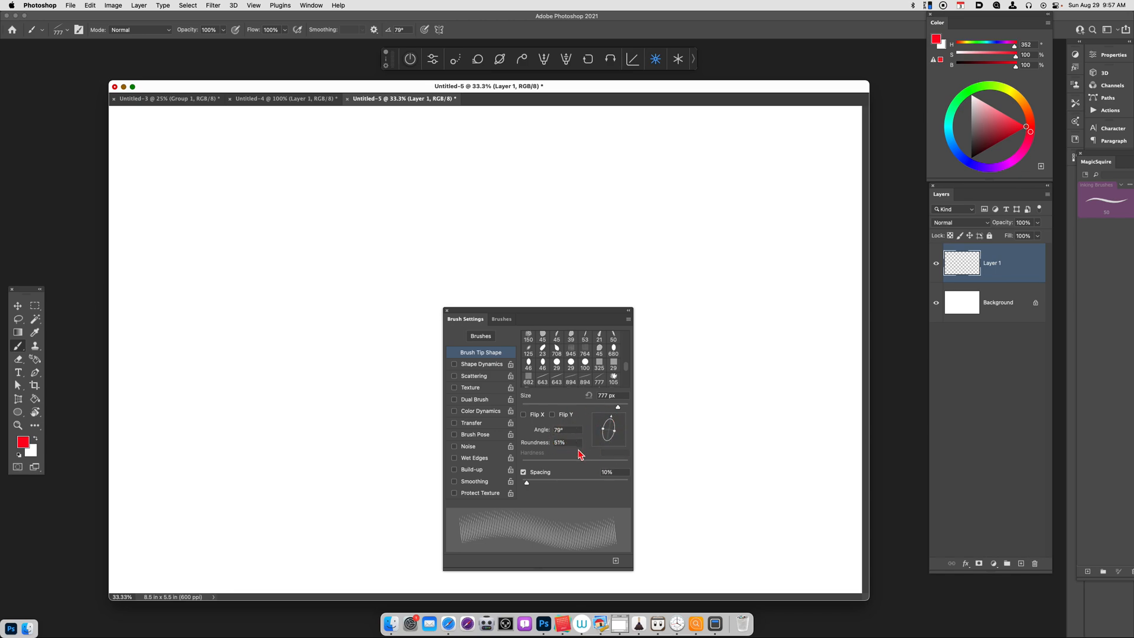
Step: Enable Shape Dynamics for the brush and set the Size Jitter control to Pen Pressure
left_click(498, 365)
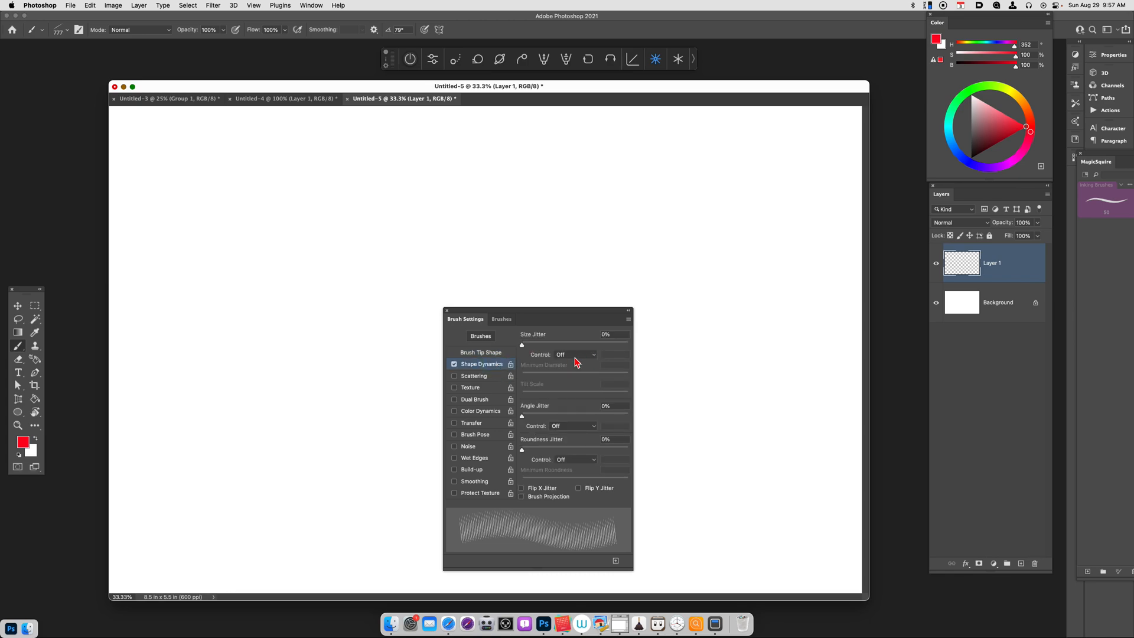
left_click(577, 356)
left_click(580, 374)
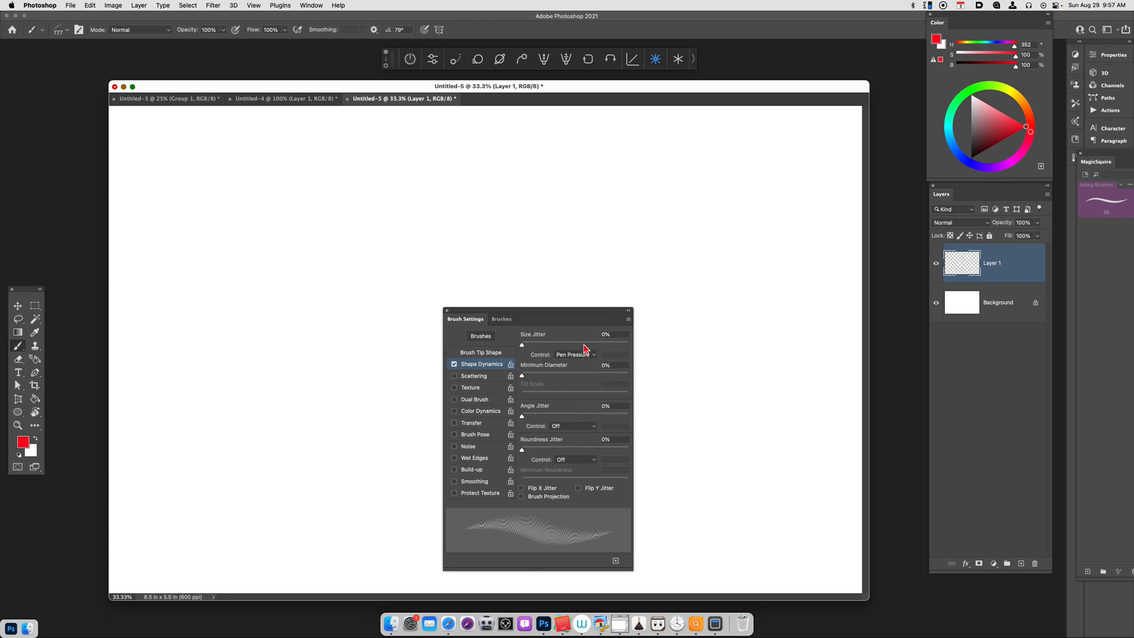
Step: Enable Brush Pose for the brush and set Tilt X to 29%
left_click(455, 434)
left_click(479, 437)
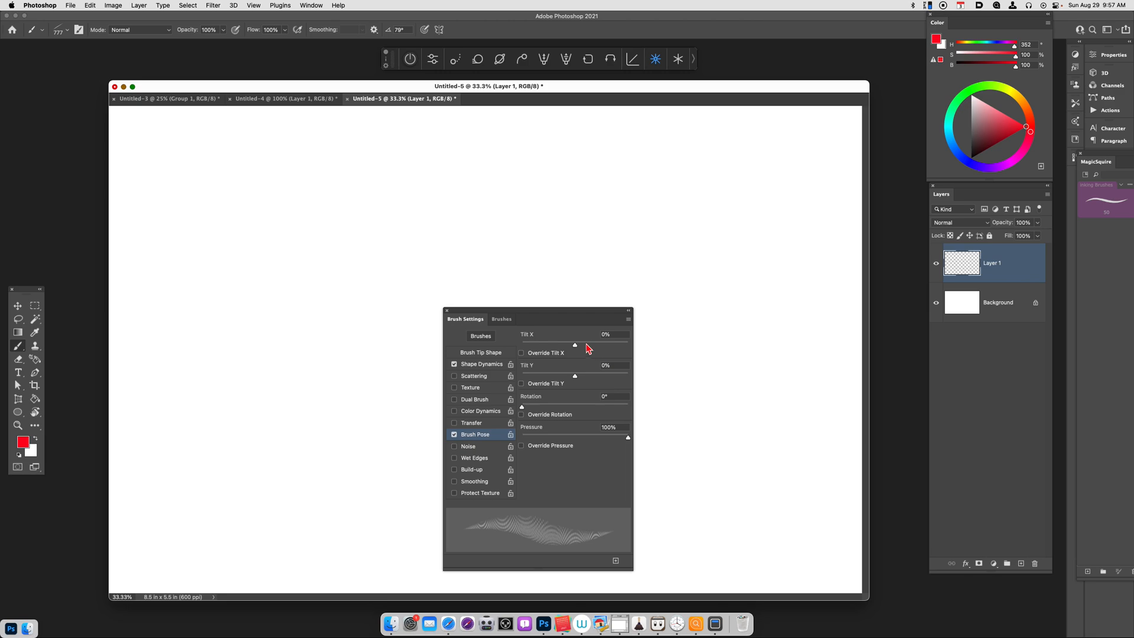
left_click_drag(584, 345, 590, 346)
left_click(43, 30)
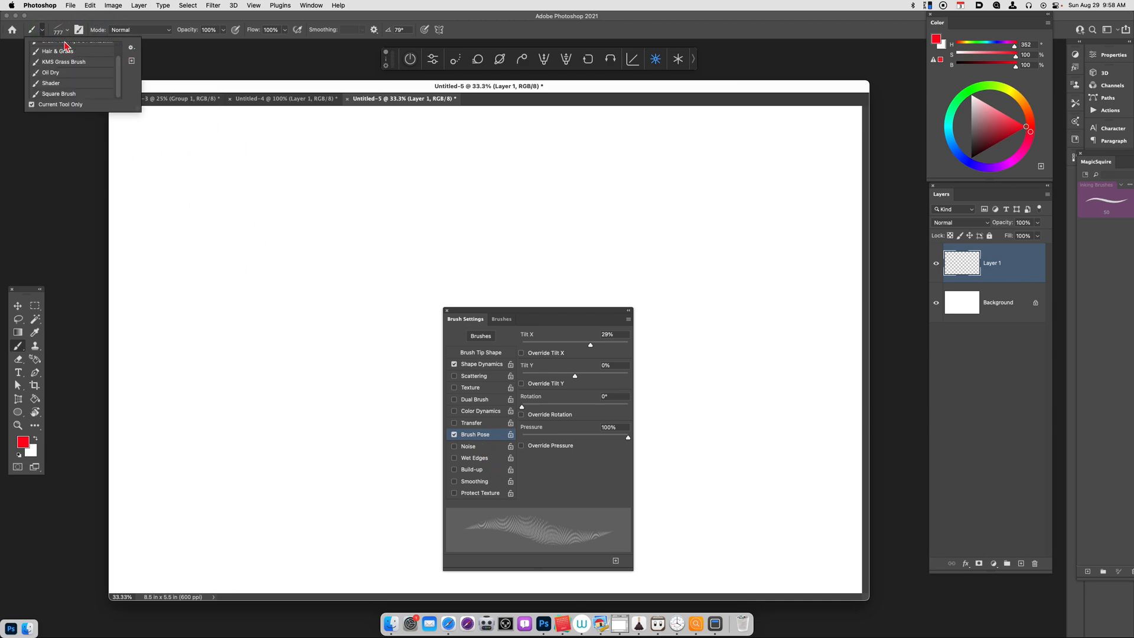
left_click(121, 89)
left_click(43, 33)
left_click(44, 34)
left_click(68, 33)
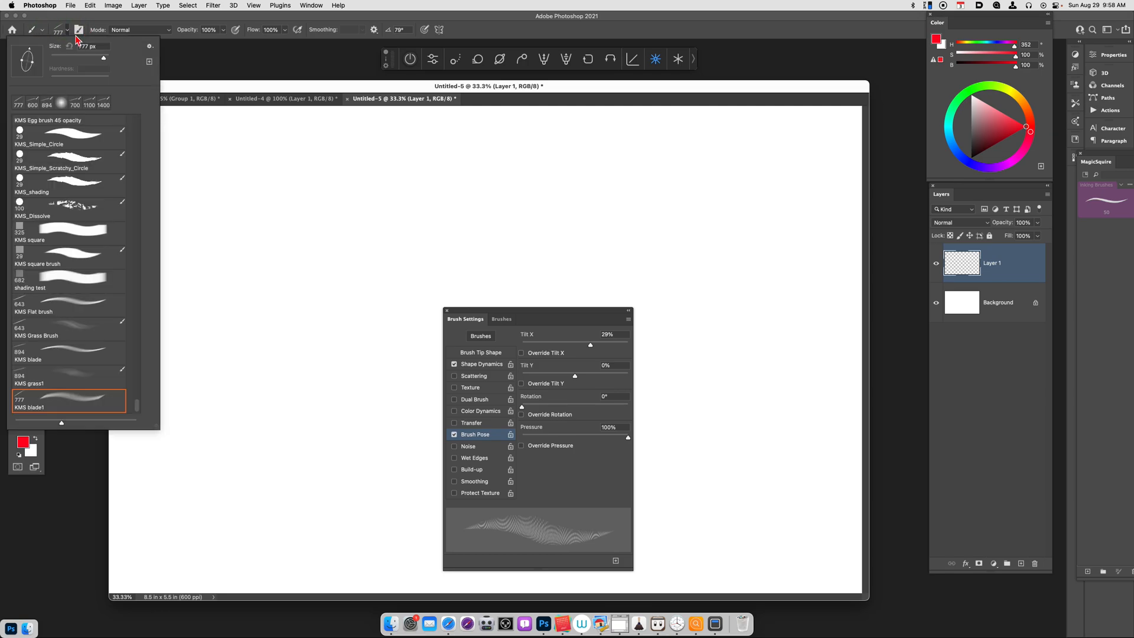
mouse_move(137, 402)
left_mouse_down()
mouse_move(144, 172)
mouse_move(139, 426)
mouse_move(159, 117)
left_mouse_up()
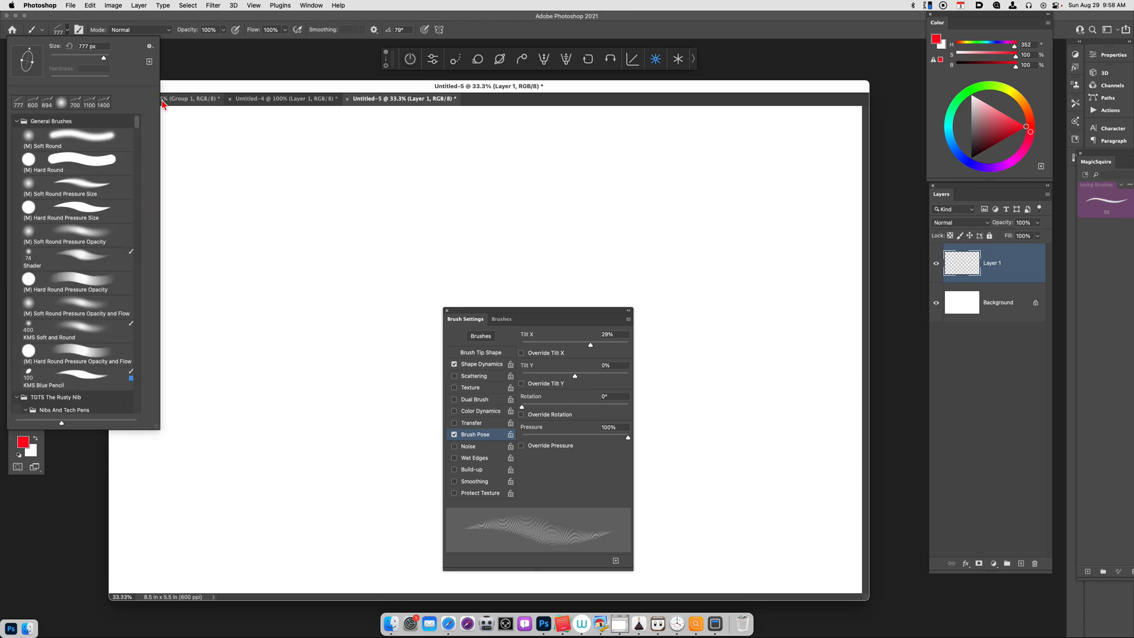
Step: Save the configured brush as a new tool preset named "KMS Grass Fun" without including color
left_click(45, 33)
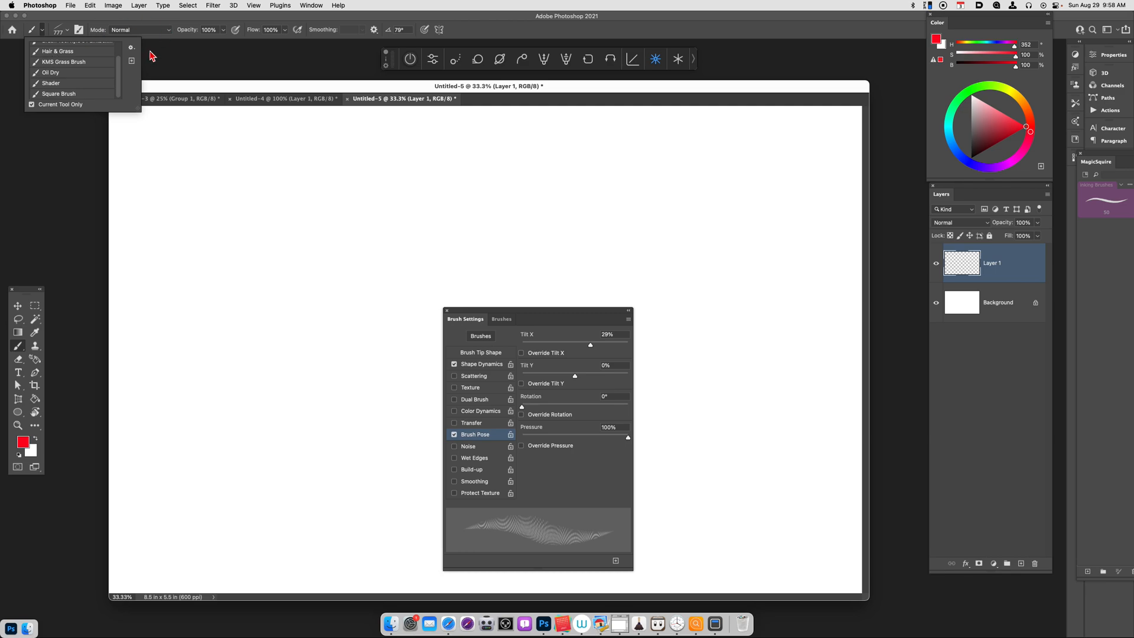
left_click(131, 49)
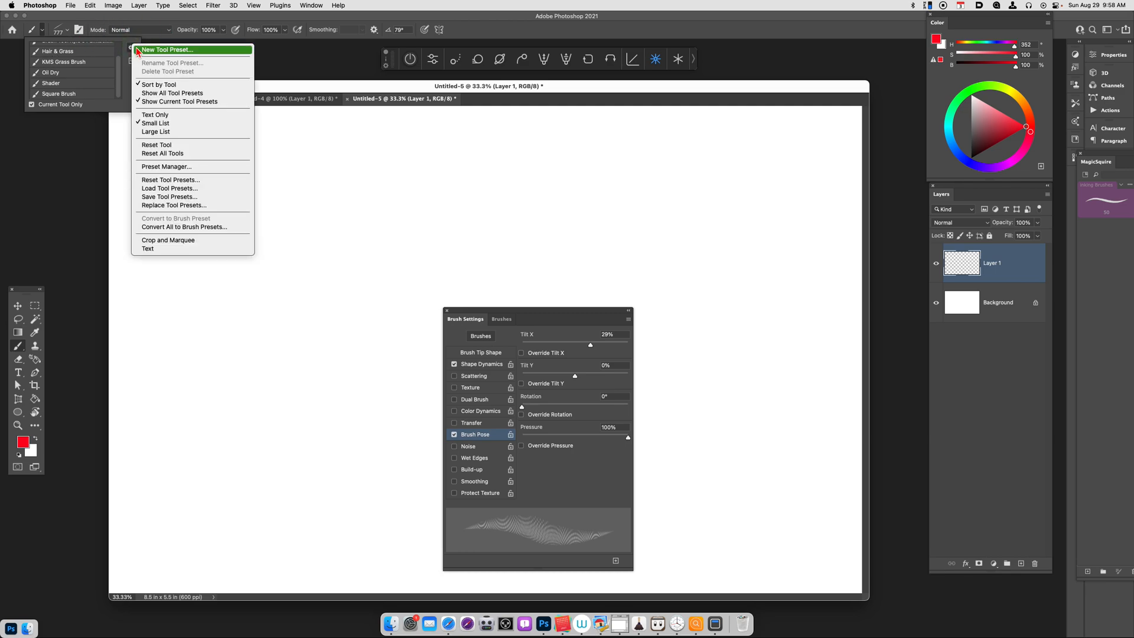
left_click(189, 51)
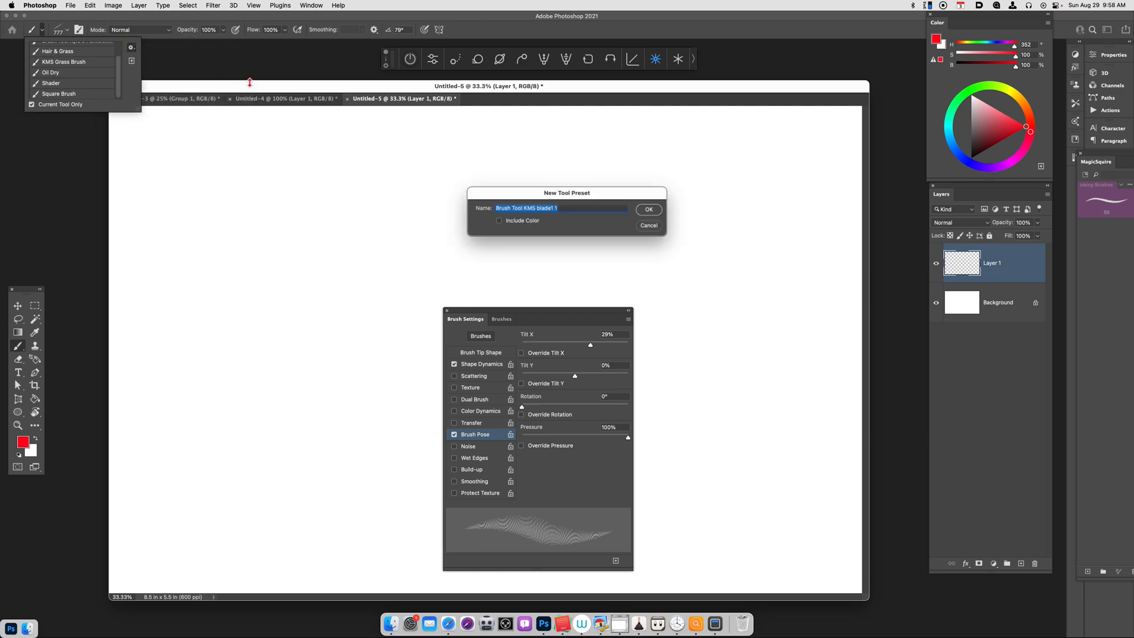
left_click_drag(595, 202, 565, 280)
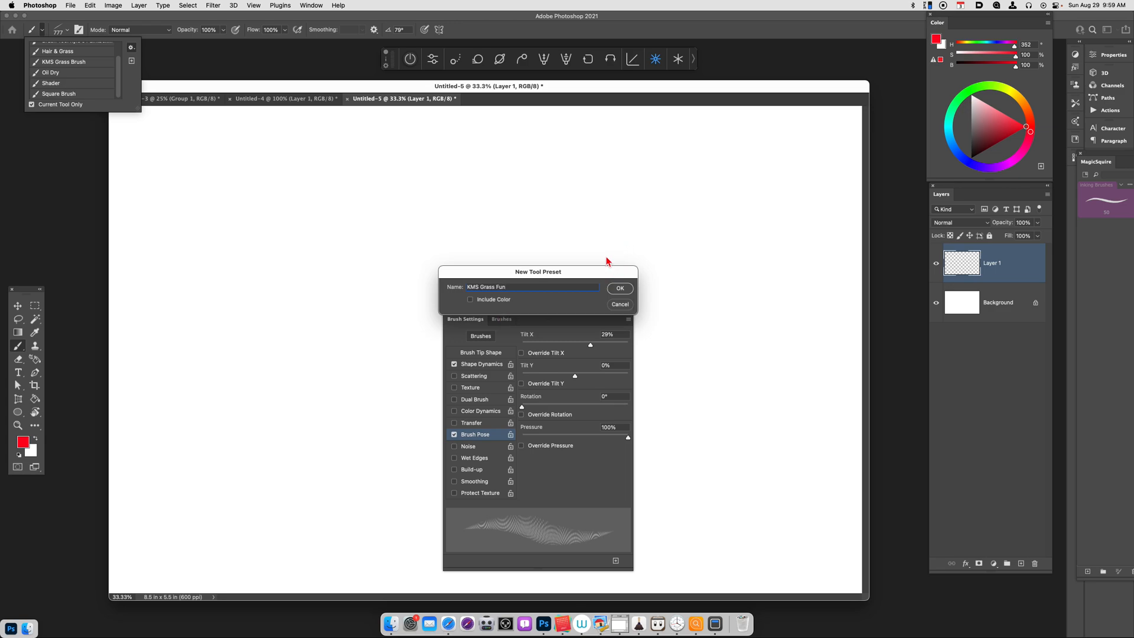
left_click_drag(612, 276, 574, 312)
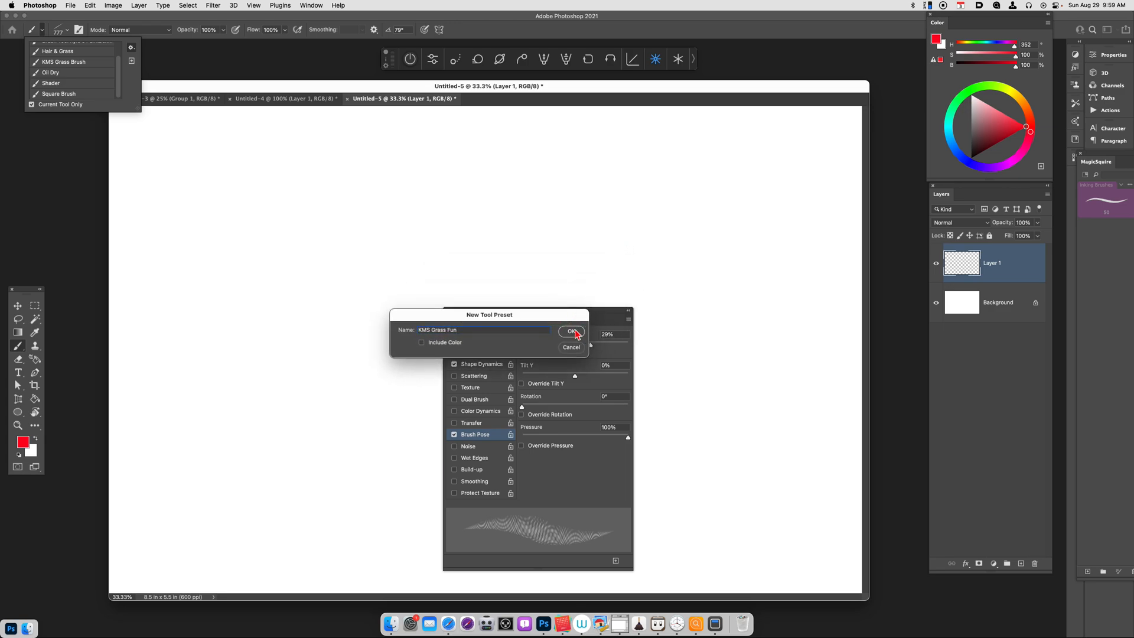
left_click(583, 329)
Step: Set the foreground color to golden brown (H 42, S 71, B 77) and close the brush settings
left_click_drag(588, 318, 193, 364)
left_click(1017, 102)
left_click_drag(1004, 124, 996, 131)
left_click_drag(553, 376, 572, 543)
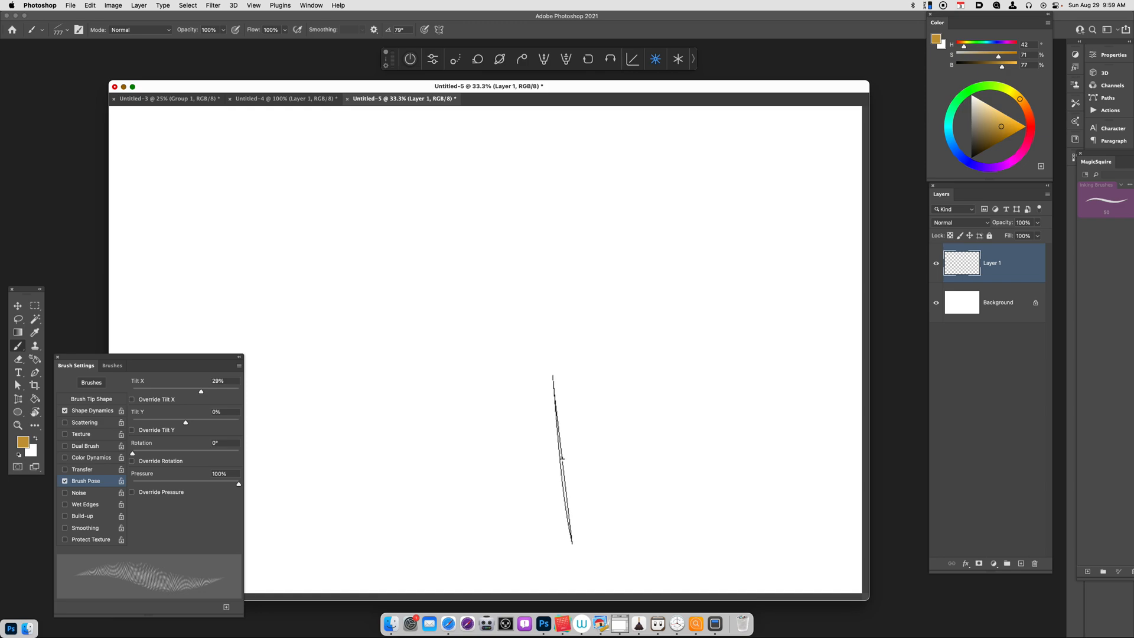
left_click(57, 357)
Step: Paint a row of tall, nearly vertical golden-brown grass blades across the lower right part of the canvas
left_click_drag(242, 375, 598, 443)
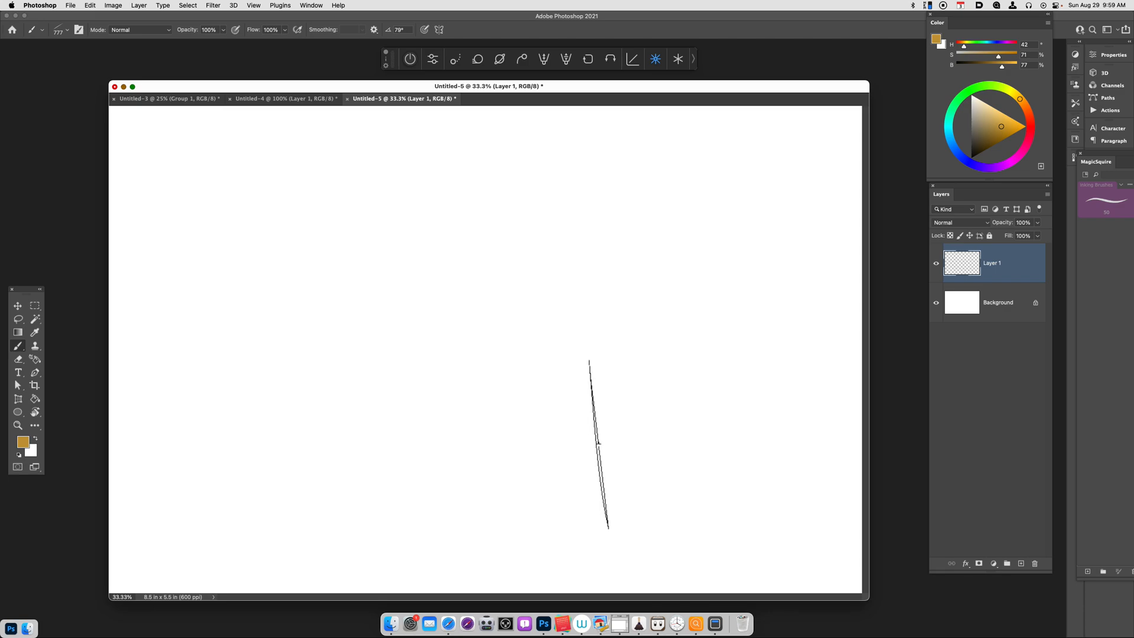
left_click_drag(579, 381, 596, 490)
mouse_move(605, 371)
left_mouse_down()
mouse_move(606, 506)
mouse_move(624, 509)
left_mouse_up()
left_click_drag(634, 349, 647, 513)
left_click_drag(656, 308, 651, 523)
mouse_move(678, 325)
left_mouse_down()
mouse_move(672, 514)
mouse_move(687, 375)
mouse_move(692, 527)
left_mouse_up()
mouse_move(703, 353)
left_mouse_down()
mouse_move(706, 524)
mouse_move(726, 517)
left_mouse_up()
mouse_move(738, 325)
left_mouse_down()
mouse_move(738, 514)
mouse_move(759, 511)
left_mouse_up()
mouse_move(785, 313)
left_mouse_down()
mouse_move(773, 527)
mouse_move(805, 509)
left_mouse_up()
left_click_drag(829, 325, 821, 493)
mouse_move(748, 320)
left_mouse_down()
mouse_move(743, 538)
mouse_move(763, 530)
left_mouse_up()
left_click_drag(730, 429, 729, 456)
left_click_drag(703, 415, 697, 503)
left_click_drag(658, 400, 654, 508)
left_click_drag(615, 367, 611, 527)
mouse_move(585, 355)
left_mouse_down()
mouse_move(585, 541)
mouse_move(571, 520)
left_mouse_up()
mouse_move(561, 360)
left_mouse_down()
mouse_move(560, 532)
mouse_move(545, 526)
left_mouse_up()
mouse_move(537, 373)
left_mouse_down()
mouse_move(539, 535)
mouse_move(527, 538)
left_mouse_up()
left_click_drag(513, 350, 522, 535)
Step: Reduce the brush size and fill the gaps in the grass row with many shorter golden-brown blades
key("bracketleft")
key("bracketleft")
key("bracketleft")
key("bracketleft")
key("bracketleft")
key("bracketleft")
key("bracketleft")
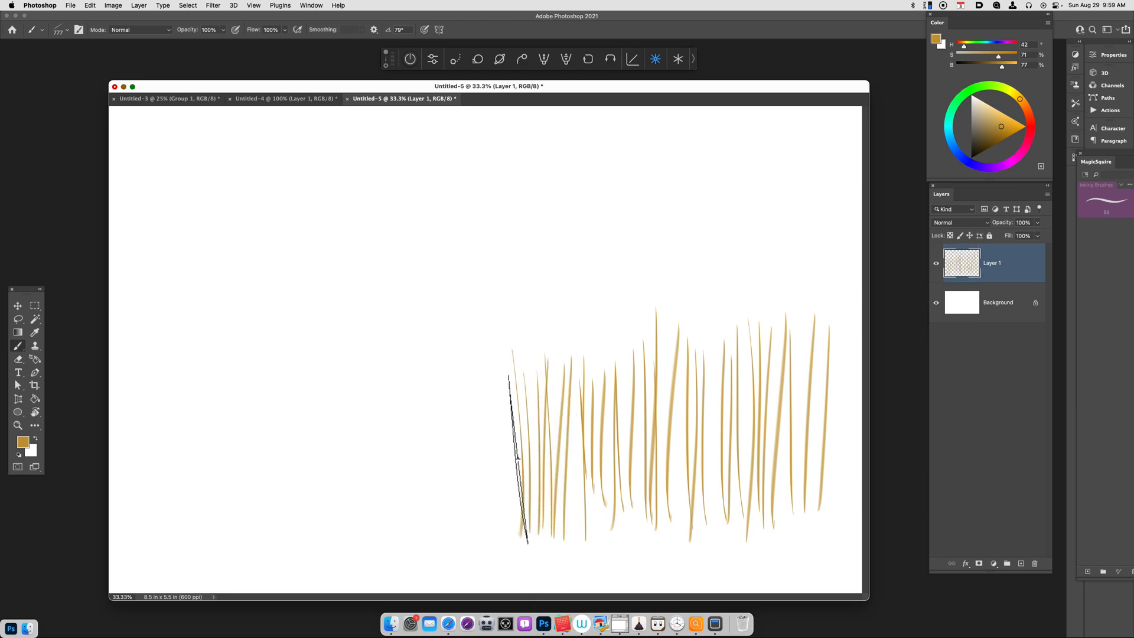
mouse_move(508, 426)
left_mouse_down()
mouse_move(514, 519)
mouse_move(529, 451)
mouse_move(539, 518)
left_mouse_up()
left_click_drag(552, 428, 564, 505)
mouse_move(570, 394)
left_mouse_down()
mouse_move(578, 531)
mouse_move(598, 534)
left_mouse_up()
mouse_move(606, 373)
left_mouse_down()
mouse_move(614, 549)
mouse_move(613, 524)
mouse_move(626, 532)
left_mouse_up()
left_click_drag(635, 409, 626, 213)
left_click_drag(647, 322, 629, 532)
mouse_move(663, 443)
left_mouse_down()
mouse_move(650, 254)
mouse_move(679, 367)
mouse_move(692, 590)
left_mouse_up()
left_click_drag(688, 307, 726, 588)
mouse_move(713, 325)
left_mouse_down()
mouse_move(721, 505)
mouse_move(734, 499)
left_mouse_up()
mouse_move(738, 353)
left_mouse_down()
mouse_move(754, 546)
mouse_move(739, 443)
mouse_move(747, 520)
left_mouse_up()
left_click_drag(697, 434, 709, 534)
left_click_drag(664, 401, 679, 552)
left_click_drag(653, 349, 664, 520)
left_click_drag(659, 396, 679, 579)
mouse_move(790, 402)
left_mouse_down()
mouse_move(801, 502)
mouse_move(762, 516)
left_mouse_up()
left_click_drag(770, 438, 774, 558)
left_click_drag(780, 362, 789, 519)
left_click_drag(785, 450, 797, 551)
left_click_drag(805, 405, 812, 494)
left_click_drag(821, 380, 827, 468)
left_click_drag(788, 430, 795, 506)
left_click_drag(793, 374, 806, 475)
left_click_drag(780, 431, 788, 531)
mouse_move(760, 384)
left_mouse_down()
mouse_move(772, 472)
mouse_move(741, 570)
left_mouse_up()
left_click_drag(702, 387, 714, 489)
left_click_drag(574, 385, 585, 488)
left_click_drag(591, 446, 617, 582)
left_click_drag(656, 444, 667, 547)
Step: Set the foreground color to bright orange-yellow (H 42, S 100, B 100) and paint bright blades across the clump's left half and middle
left_click(1027, 125)
left_click_drag(540, 387, 551, 490)
left_click_drag(515, 361, 536, 529)
left_click_drag(535, 401, 546, 504)
left_click_drag(518, 371, 539, 493)
mouse_move(536, 431)
left_mouse_down()
mouse_move(550, 523)
mouse_move(556, 431)
left_mouse_up()
mouse_move(564, 532)
left_mouse_down()
mouse_move(571, 354)
mouse_move(591, 408)
left_mouse_up()
left_click_drag(610, 547, 614, 437)
left_click_drag(611, 519, 614, 419)
left_click_drag(611, 381, 617, 532)
left_click_drag(637, 298, 658, 493)
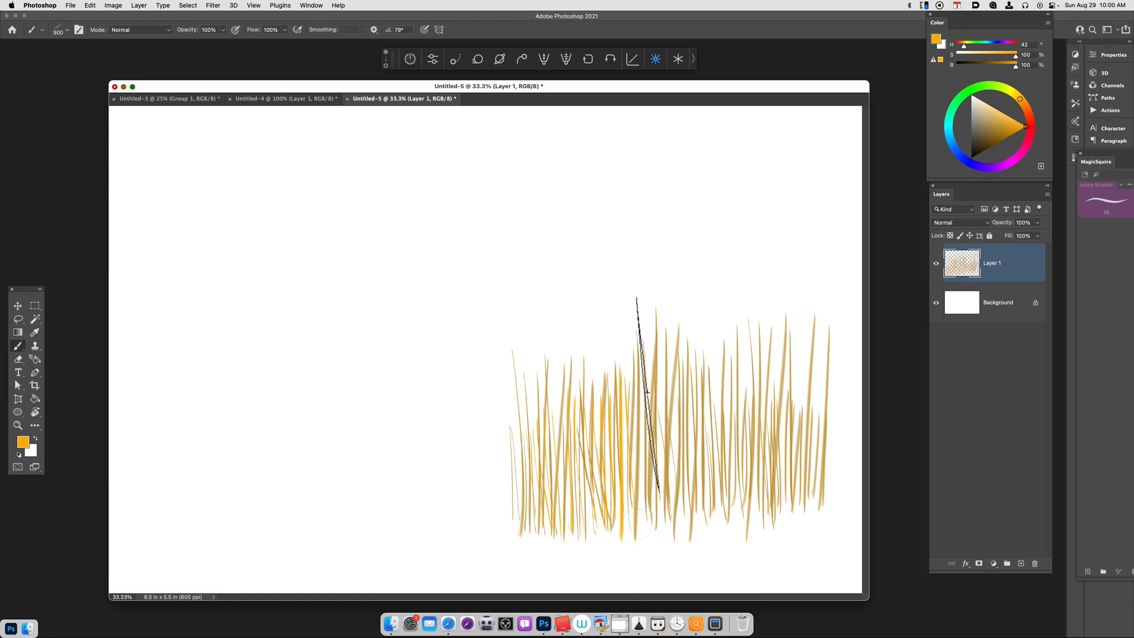
left_click_drag(666, 354, 679, 567)
left_click_drag(692, 289, 718, 561)
left_click_drag(722, 283, 744, 477)
left_click_drag(692, 360, 697, 537)
left_click_drag(661, 322, 685, 517)
Step: Enlarge the brush and paint longer bright orange-yellow blades through the right part of the grass clump
key("bracketright")
left_click_drag(712, 339, 736, 552)
left_click_drag(725, 416, 747, 632)
left_click_drag(757, 262, 784, 621)
left_click_drag(778, 222, 810, 615)
key("bracketright")
left_click_drag(812, 212, 839, 449)
left_click_drag(783, 349, 810, 588)
left_click_drag(813, 254, 839, 562)
left_click_drag(826, 317, 841, 519)
Step: Reduce the brush size and add shorter bright blades at both ends of the clump, extending its left edge
key("bracketleft")
key("bracketleft")
key("bracketleft")
key("bracketleft")
left_click_drag(832, 362, 848, 508)
left_click_drag(557, 322, 573, 470)
left_click_drag(552, 402, 567, 591)
left_click_drag(520, 420, 529, 564)
left_click_drag(495, 352, 510, 531)
left_click_drag(535, 448, 551, 592)
Step: Pick a darker golden brown and layer tall blades across the whole width of the grass clump
left_click_drag(979, 141, 1003, 129)
left_click_drag(690, 285, 709, 433)
left_click(1001, 133)
left_click_drag(709, 280, 723, 428)
left_click_drag(512, 340, 547, 537)
left_click_drag(535, 387, 559, 594)
left_click_drag(552, 355, 562, 532)
left_click_drag(565, 378, 582, 582)
left_click_drag(582, 322, 596, 508)
left_click_drag(585, 378, 609, 585)
left_click_drag(608, 297, 625, 444)
left_click_drag(611, 331, 626, 562)
left_click_drag(620, 354, 641, 594)
left_click_drag(626, 313, 650, 538)
left_click_drag(647, 440, 663, 588)
left_click_drag(655, 474, 664, 589)
mouse_move(656, 310)
left_mouse_down()
mouse_move(680, 591)
mouse_move(692, 414)
mouse_move(705, 514)
left_mouse_up()
left_click_drag(711, 572, 725, 608)
left_click_drag(732, 245, 751, 594)
mouse_move(762, 186)
left_mouse_down()
mouse_move(774, 261)
mouse_move(759, 593)
left_mouse_up()
left_click_drag(731, 278, 762, 598)
mouse_move(770, 351)
left_mouse_down()
mouse_move(787, 500)
mouse_move(769, 585)
left_mouse_up()
left_click_drag(818, 319, 810, 544)
left_click_drag(844, 293, 830, 590)
Step: Reduce the brush to 250 px and paint small dark brown blades (H 42, S 69, B 44) through the lower part of the clump
key("bracketleft")
left_click_drag(542, 455, 555, 579)
key("bracketleft")
mouse_move(494, 477)
left_mouse_down()
mouse_move(505, 564)
mouse_move(499, 525)
mouse_move(574, 536)
mouse_move(585, 523)
mouse_move(549, 526)
mouse_move(579, 503)
left_mouse_up()
left_click(632, 419, "alt")
mouse_move(581, 543)
left_mouse_down()
mouse_move(624, 527)
mouse_move(703, 531)
mouse_move(729, 355)
mouse_move(721, 538)
left_mouse_up()
key("bracketleft")
key("bracketleft")
mouse_move(732, 488)
left_mouse_down()
mouse_move(731, 580)
mouse_move(747, 577)
left_mouse_up()
mouse_move(766, 415)
left_mouse_down()
mouse_move(768, 549)
mouse_move(785, 352)
mouse_move(793, 535)
mouse_move(810, 373)
mouse_move(805, 509)
left_mouse_up()
left_click_drag(686, 393, 696, 526)
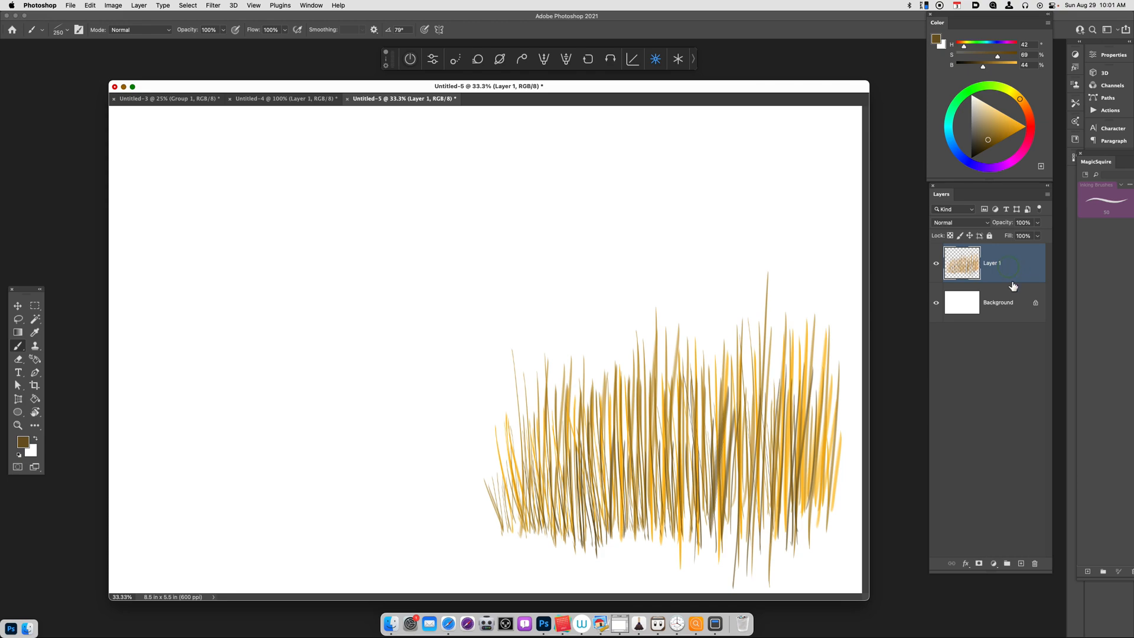
Step: Add a new empty layer between the Background and the grass layer
left_click(997, 306)
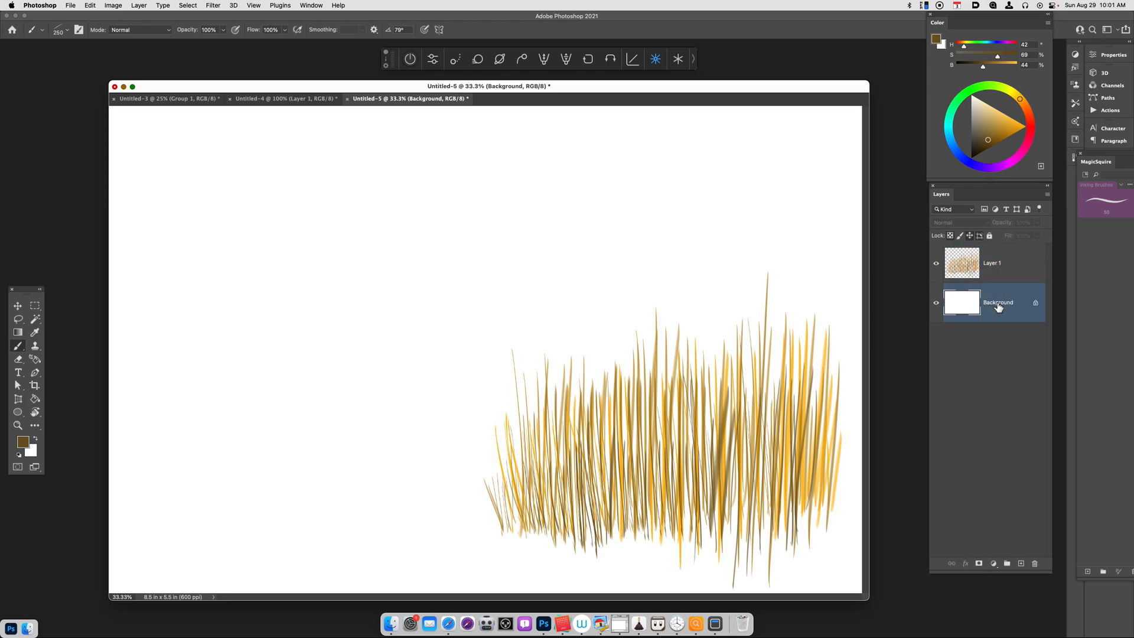
key("alt+shift+super")
key("alt+shift+super+n")
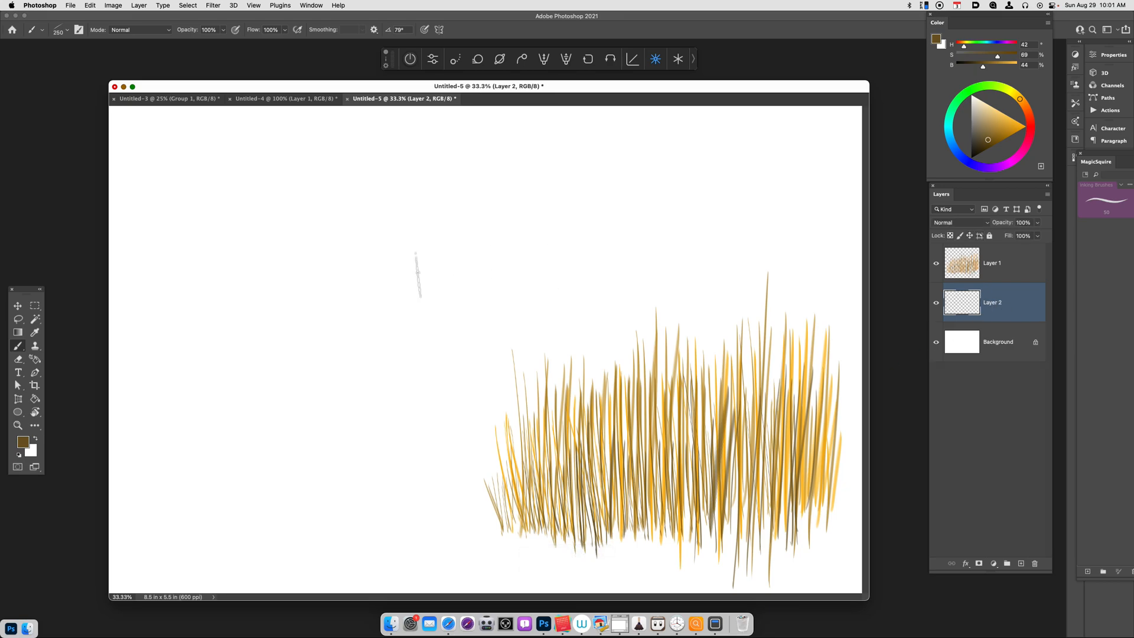
Step: Lasso a mound shape around the base of the grass, fill it with the dark brown foreground color, and deselect
left_click(19, 320)
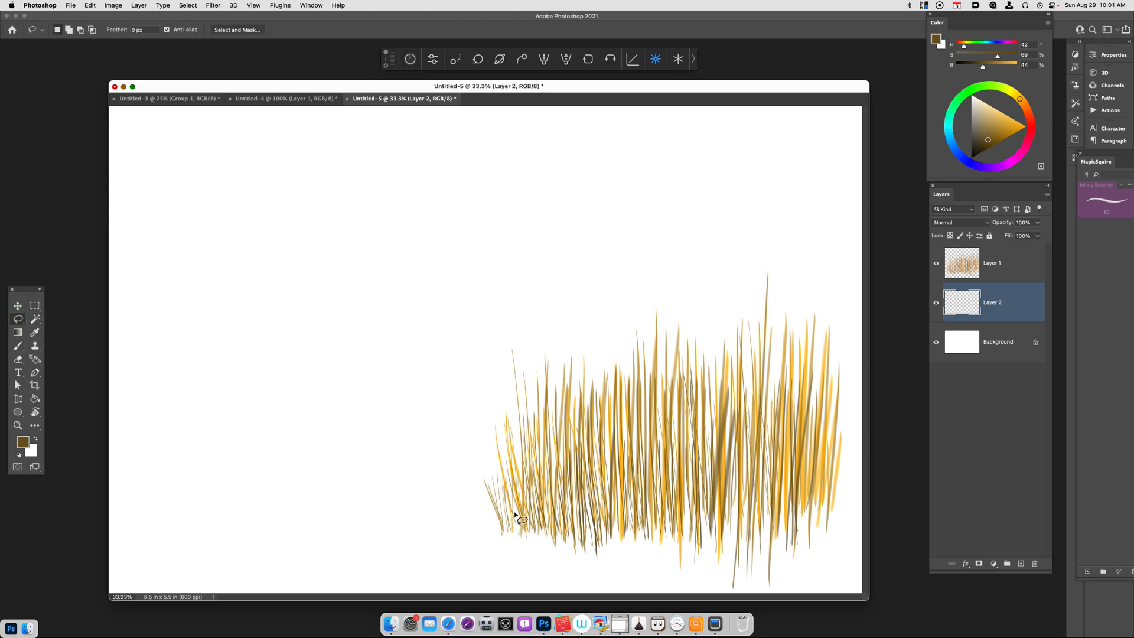
mouse_move(478, 534)
left_mouse_down()
mouse_move(845, 485)
mouse_move(637, 562)
mouse_move(466, 550)
left_mouse_up()
key("alt")
key("alt+BackSpace")
key("super+d")
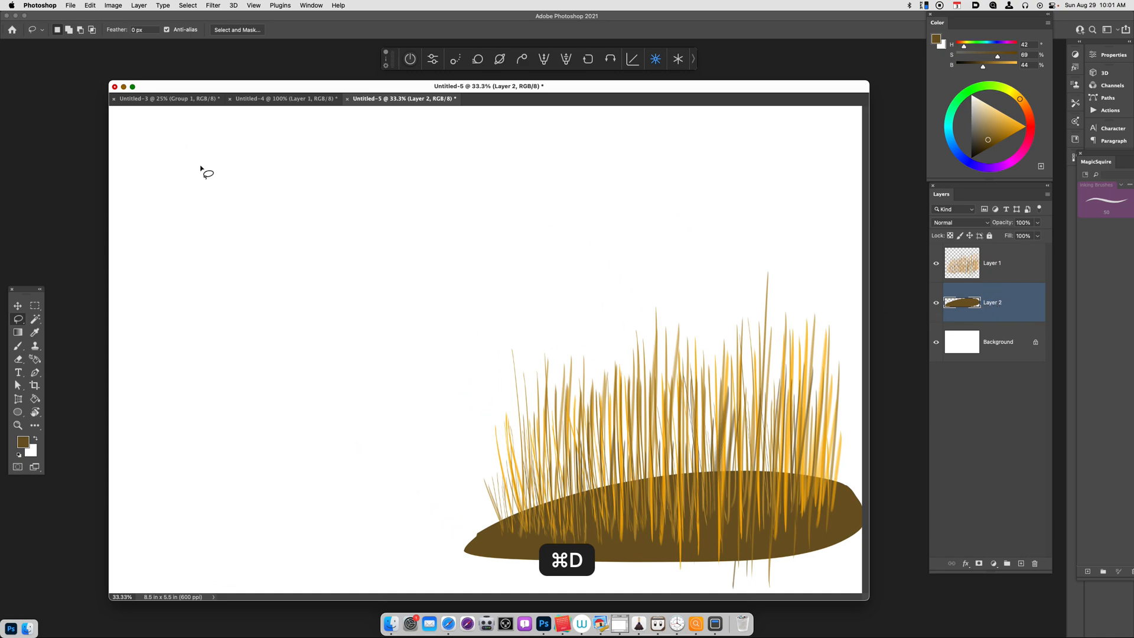
Step: Choose the Soft Round Pressure Opacity brush and set its size to about 306 px
key("b")
left_click(67, 31)
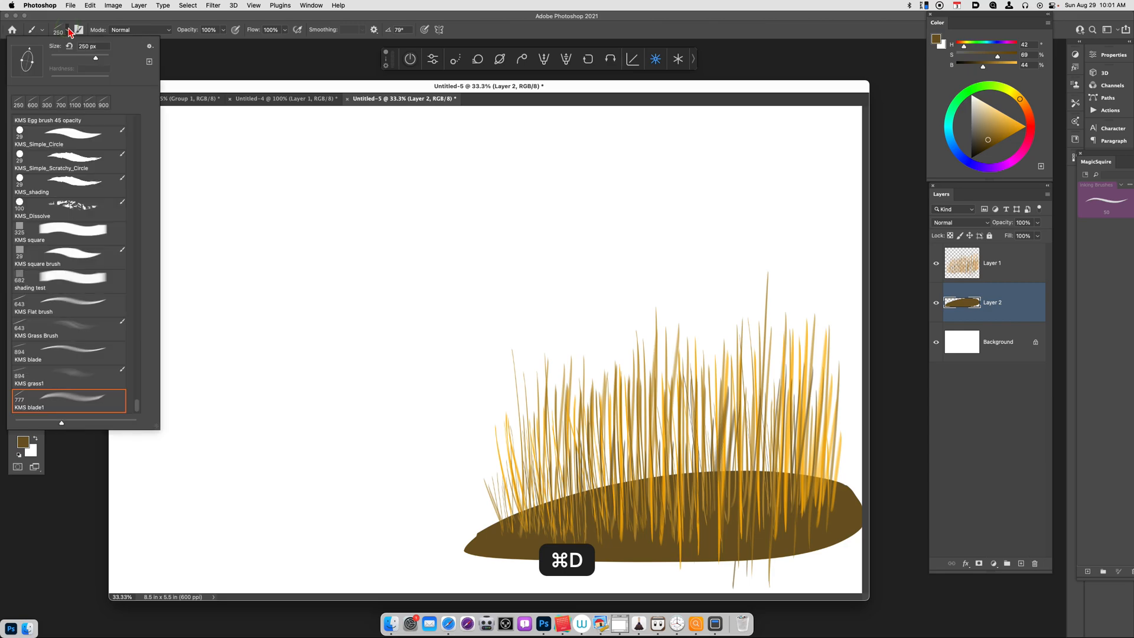
left_click_drag(139, 406, 152, 106)
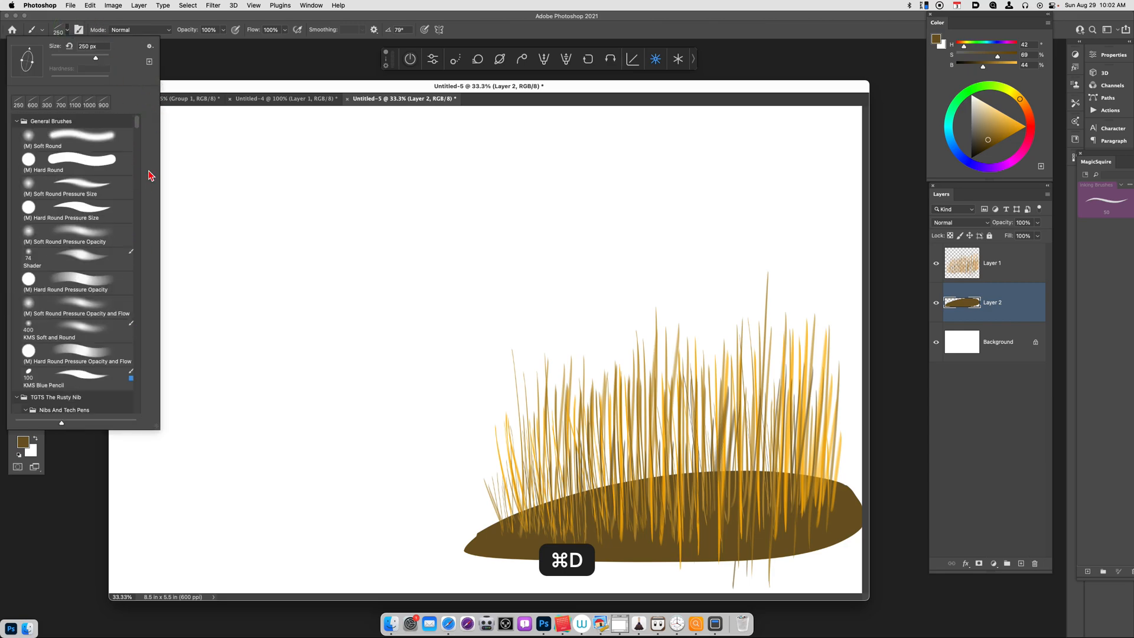
left_click(85, 235)
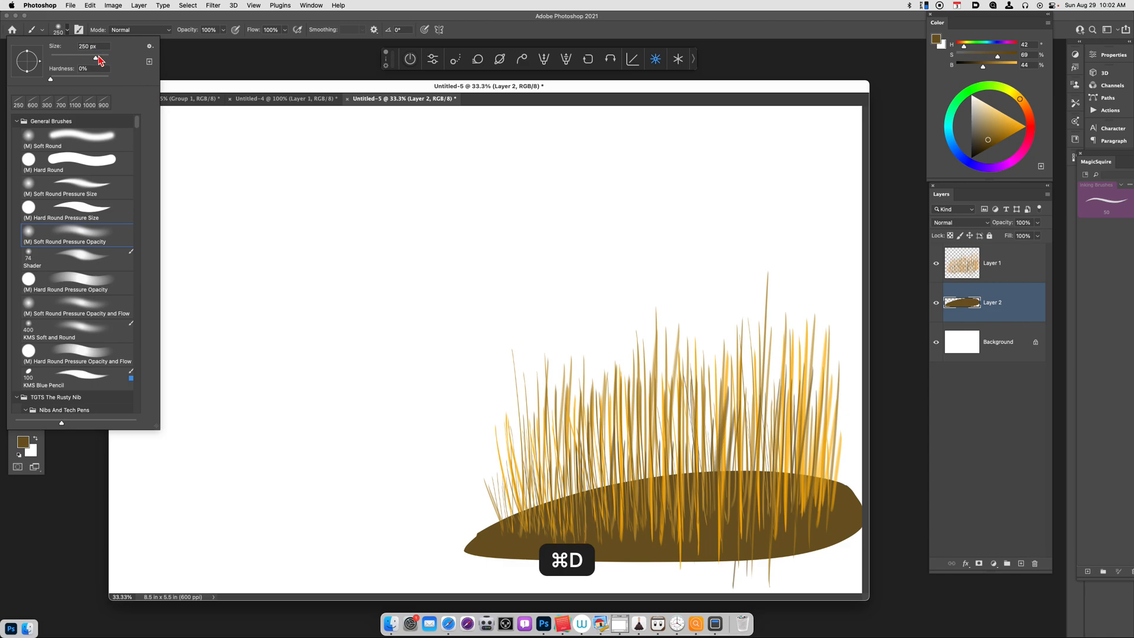
left_click_drag(100, 61, 104, 59)
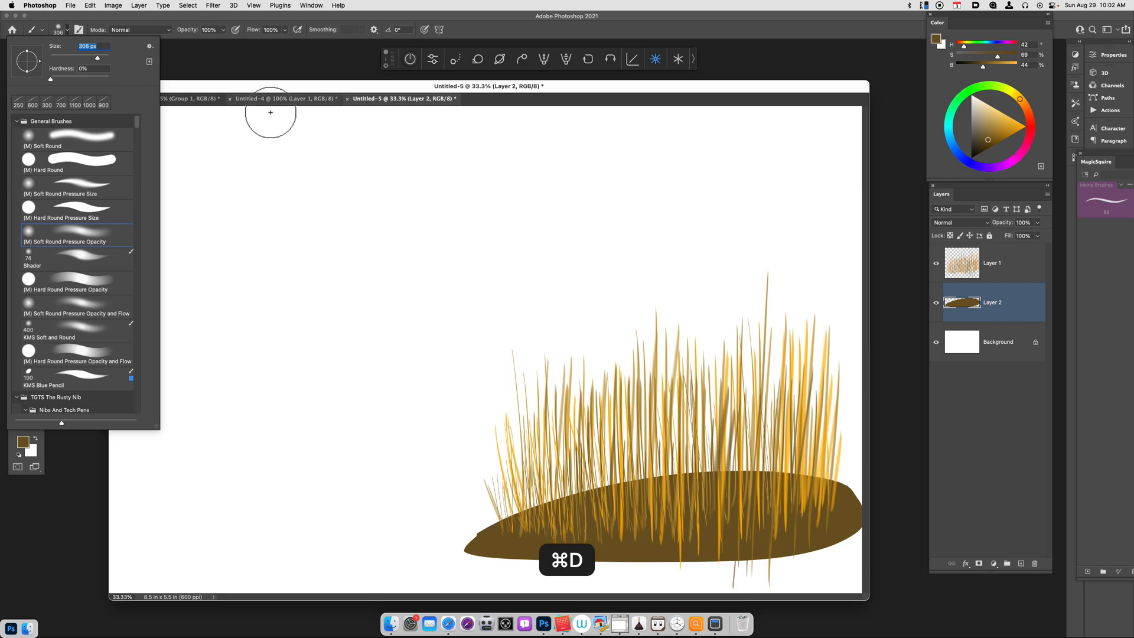
Step: Soften the mound's upper and left edges with brown strokes, and shade its inside with darker brown (H 42, S 84, B 30)
left_click(467, 540)
mouse_move(466, 542)
left_mouse_down()
mouse_move(673, 490)
mouse_move(488, 531)
mouse_move(633, 496)
mouse_move(704, 488)
mouse_move(539, 513)
mouse_move(791, 487)
mouse_move(649, 488)
mouse_move(699, 497)
mouse_move(770, 484)
mouse_move(495, 536)
mouse_move(732, 482)
mouse_move(782, 482)
mouse_move(708, 487)
mouse_move(839, 496)
left_mouse_up()
mouse_move(478, 533)
left_mouse_down()
mouse_move(449, 541)
mouse_move(555, 514)
left_mouse_up()
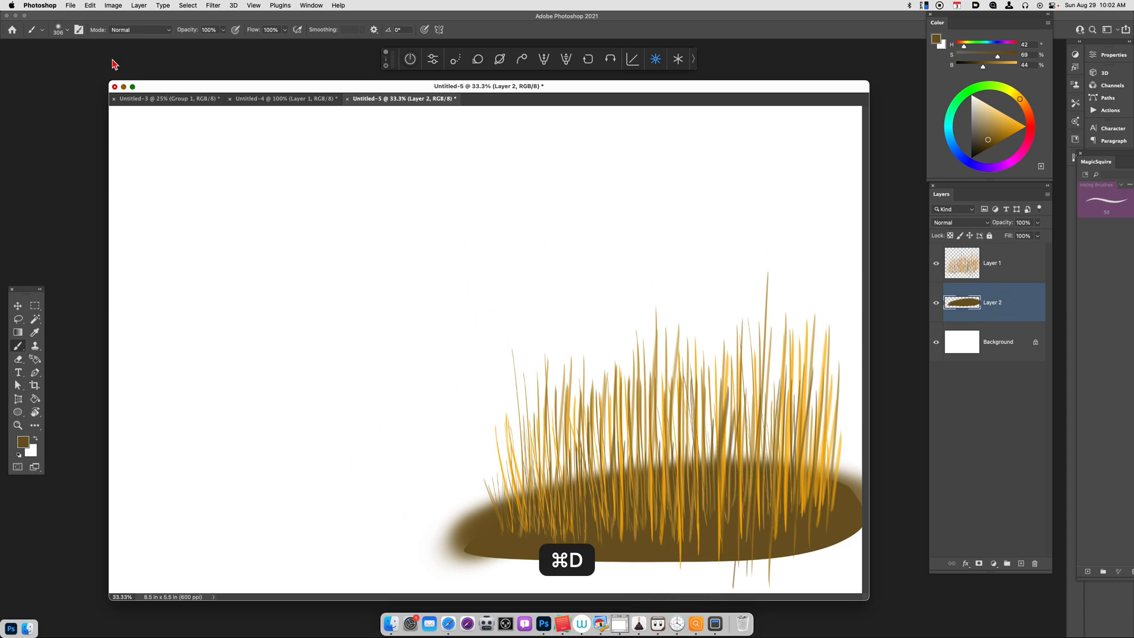
left_click(985, 146)
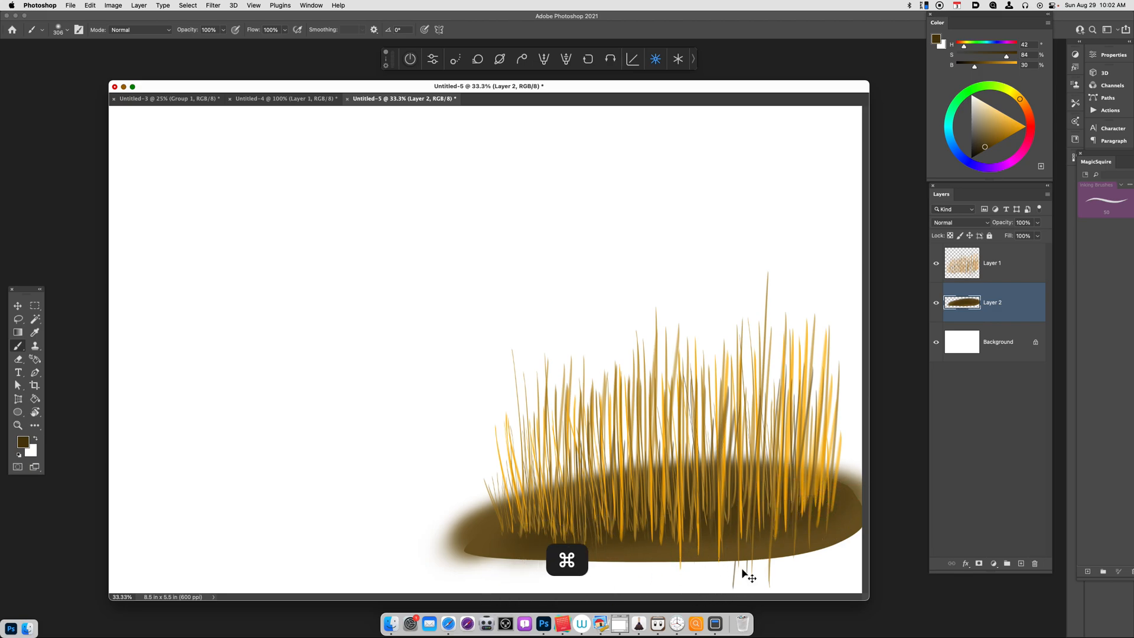
Step: Move the grass and ground layers together down and right so the mound runs off the canvas's lower right corner
key("super+minus")
left_click(1000, 278, "shift")
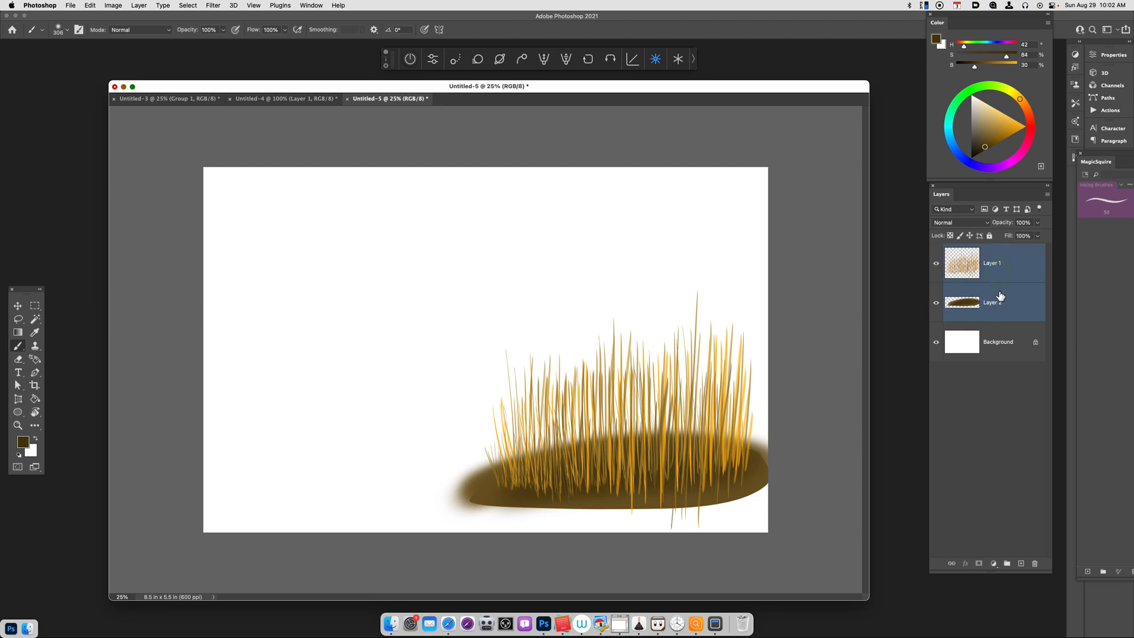
key("v")
left_click_drag(762, 491, 785, 539)
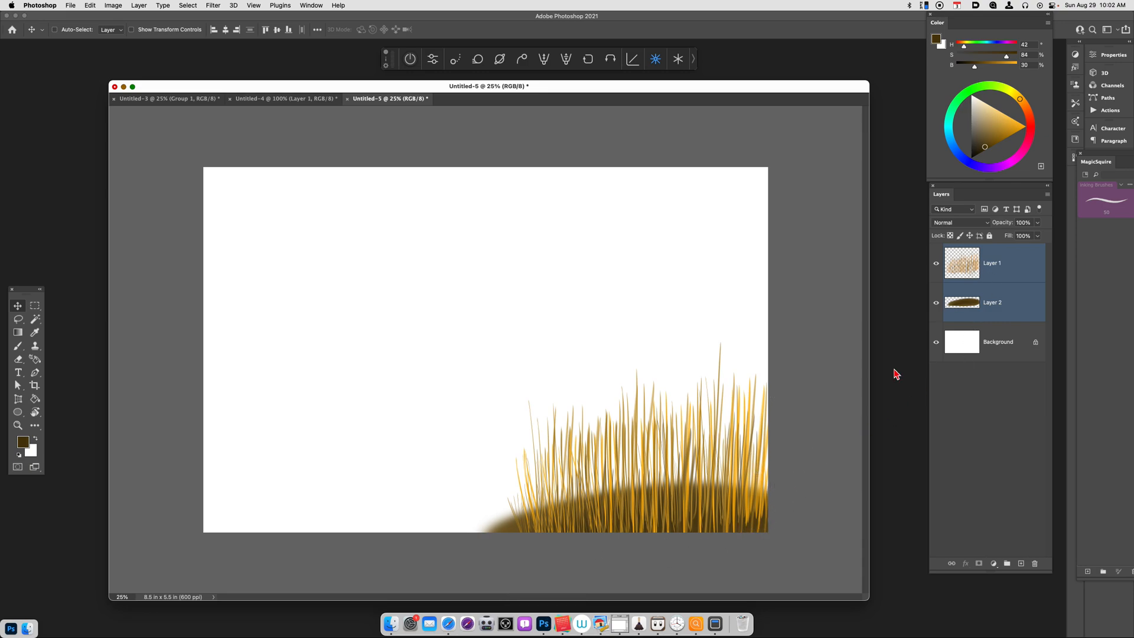
Step: Add a new empty layer directly above the ground layer and set the foreground color to golden brown (H 42, S 67, B 66)
left_click(1003, 275)
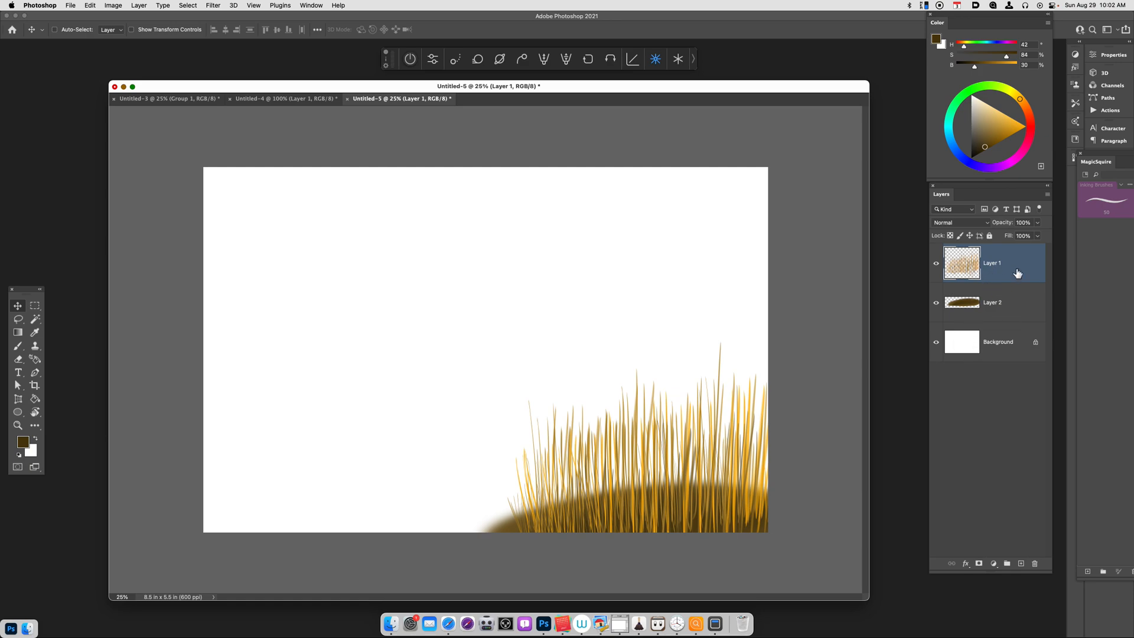
left_click(990, 313)
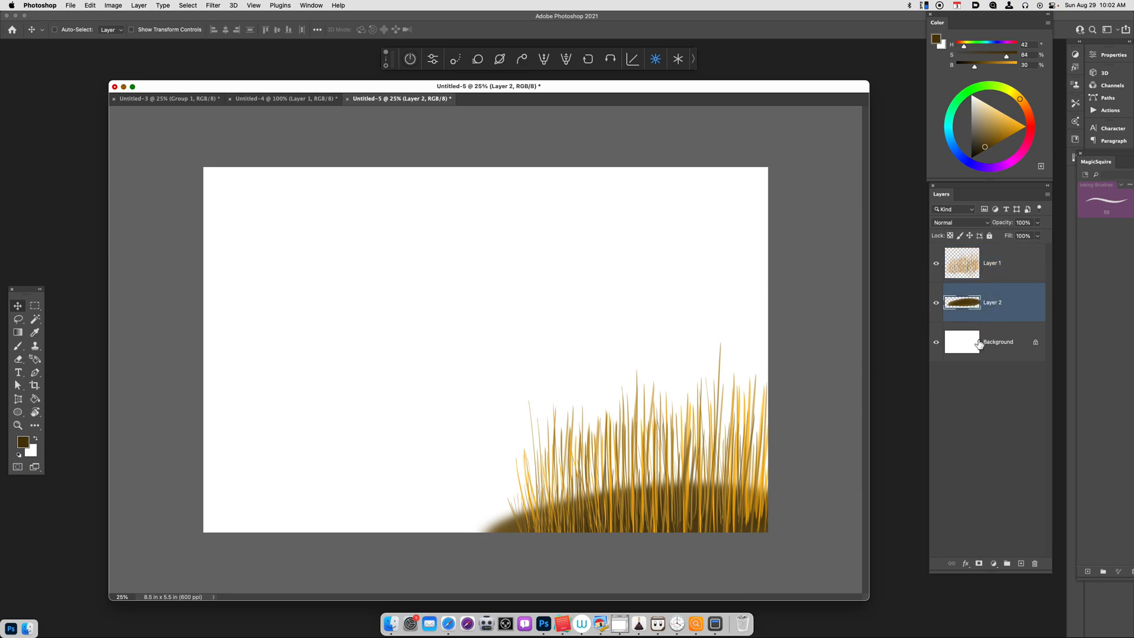
key("alt+shift+super+n")
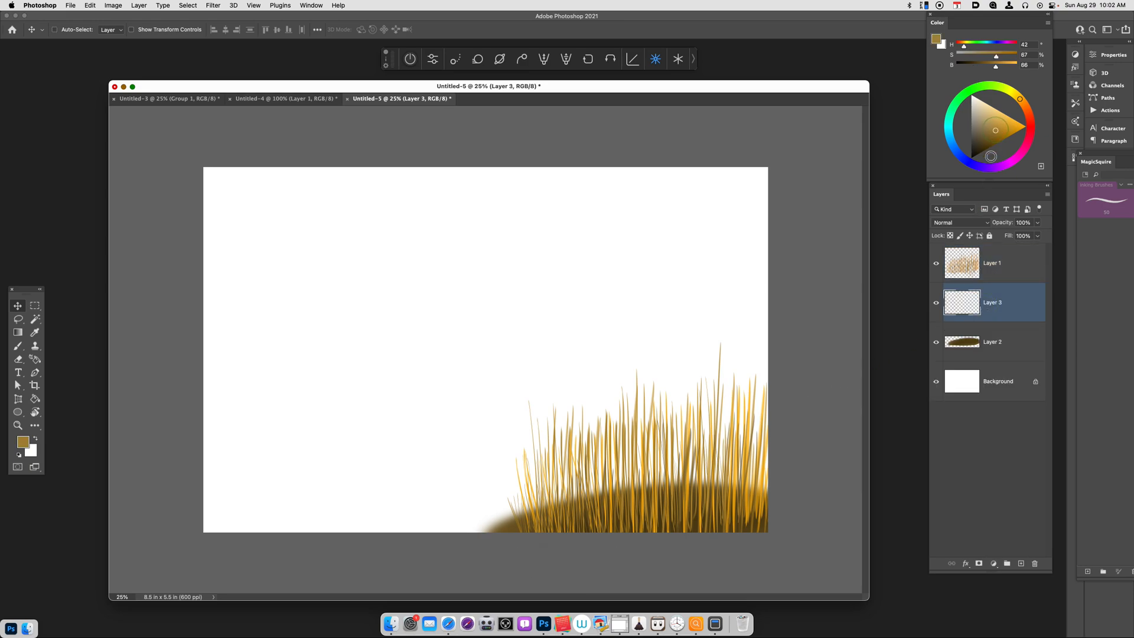
key("b")
Step: Duplicate the grass layer Layer 1 and flip the copy horizontally with Free Transform
left_click(994, 271)
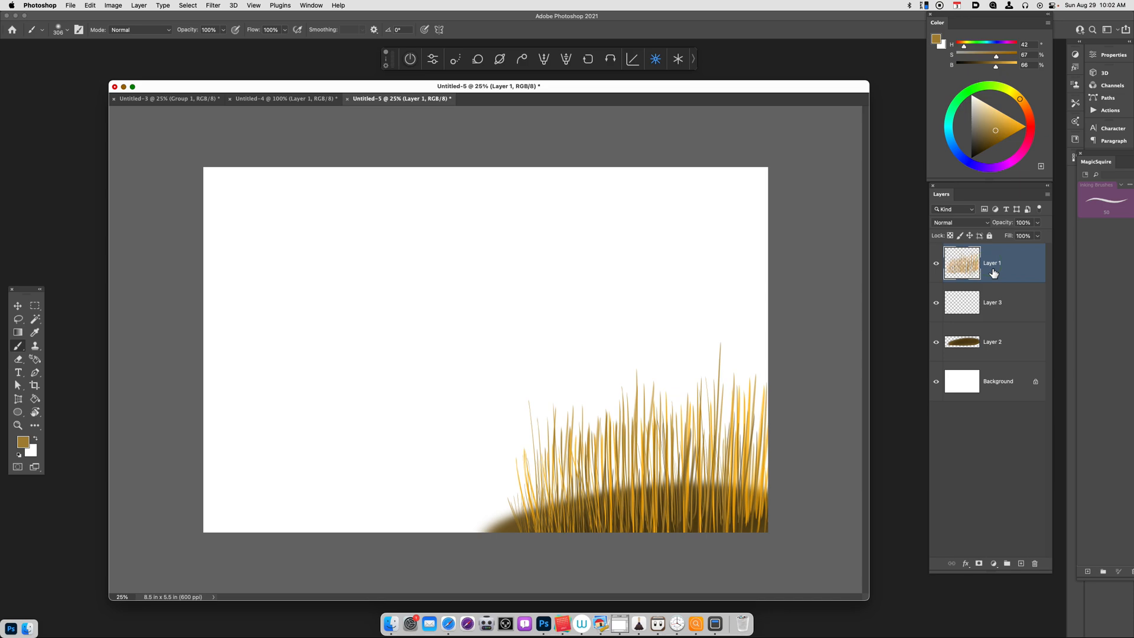
left_click(938, 266)
left_click(938, 267)
key("super+j")
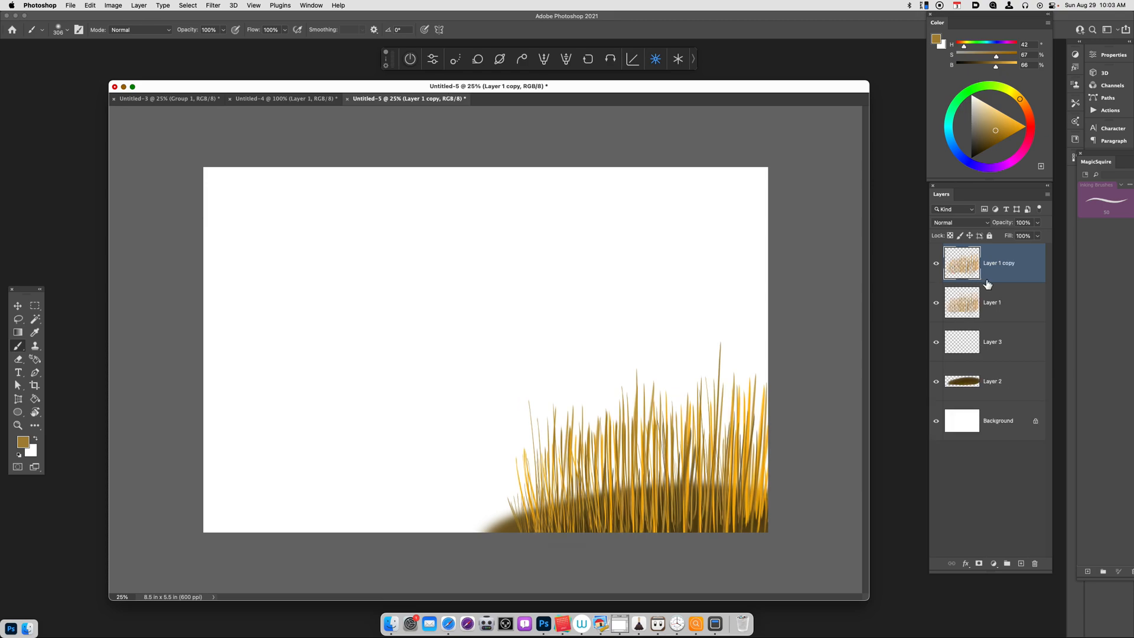
key("super+t")
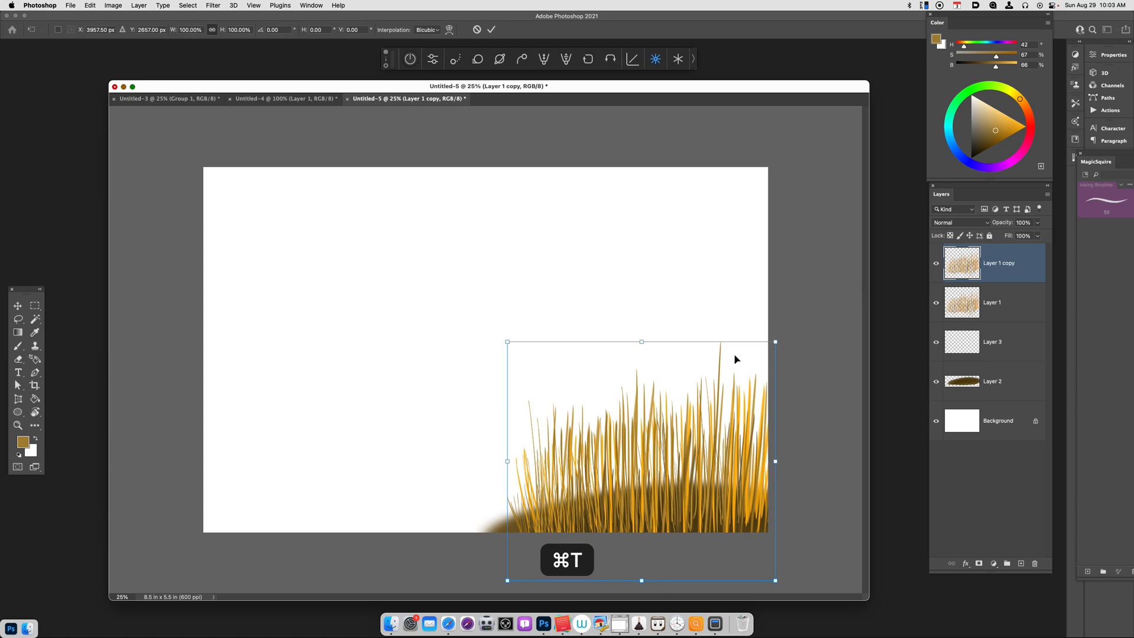
right_click(647, 476)
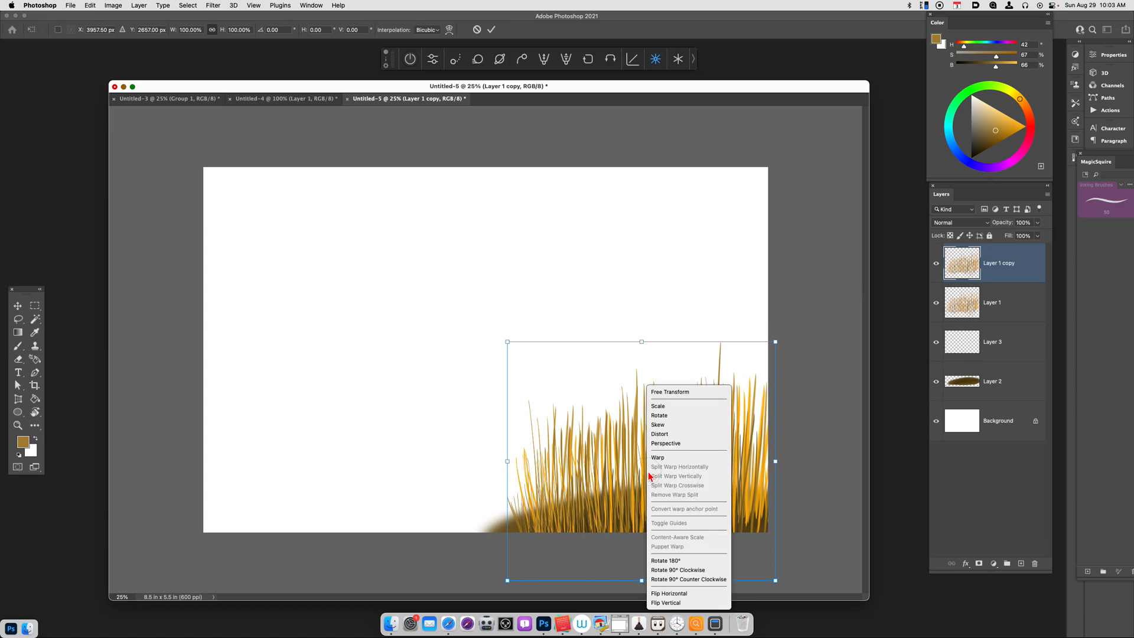
left_click(671, 593)
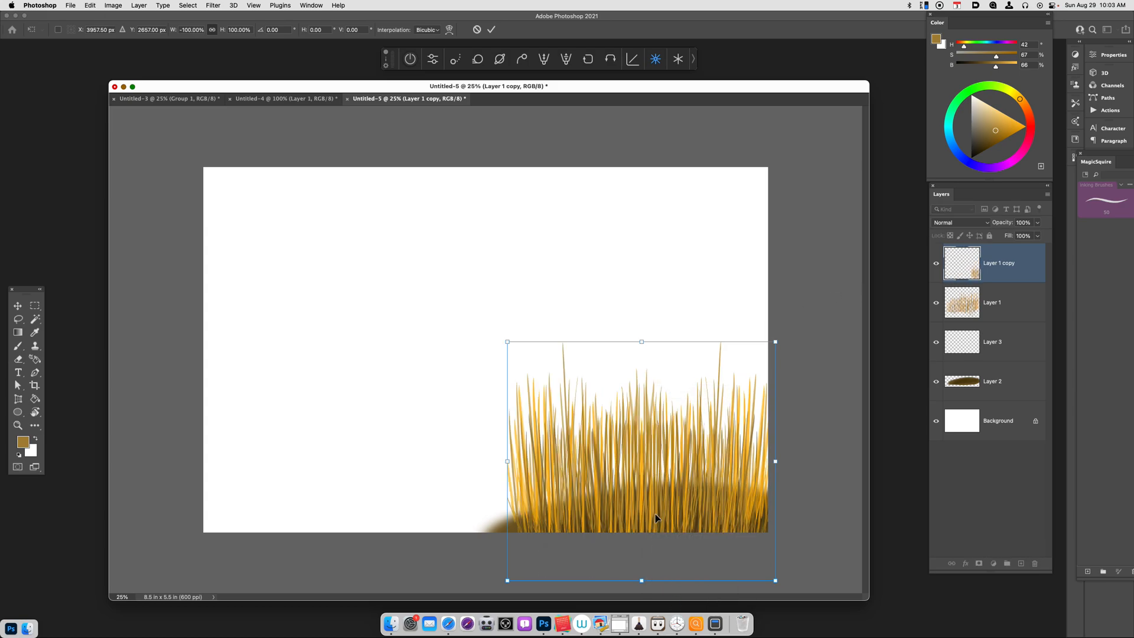
Step: Shift the flipped grass copy down and right, then scale it proportionally to about 87%, keeping it over the mound
mouse_move(649, 512)
left_mouse_down()
mouse_move(671, 515)
mouse_move(665, 526)
left_mouse_up()
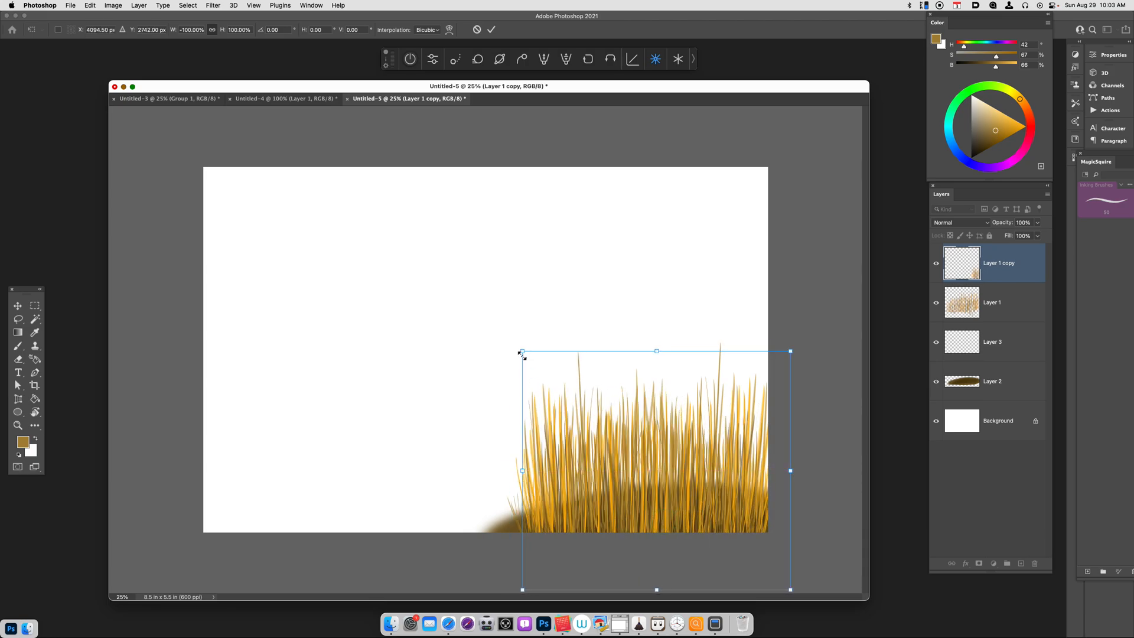
left_click_drag(523, 353, 556, 384)
left_click_drag(706, 466, 689, 466)
Step: Flare the grass copy by pulling its upper corners outward and its lower right corner slightly inward, and apply the transform
right_click(599, 467)
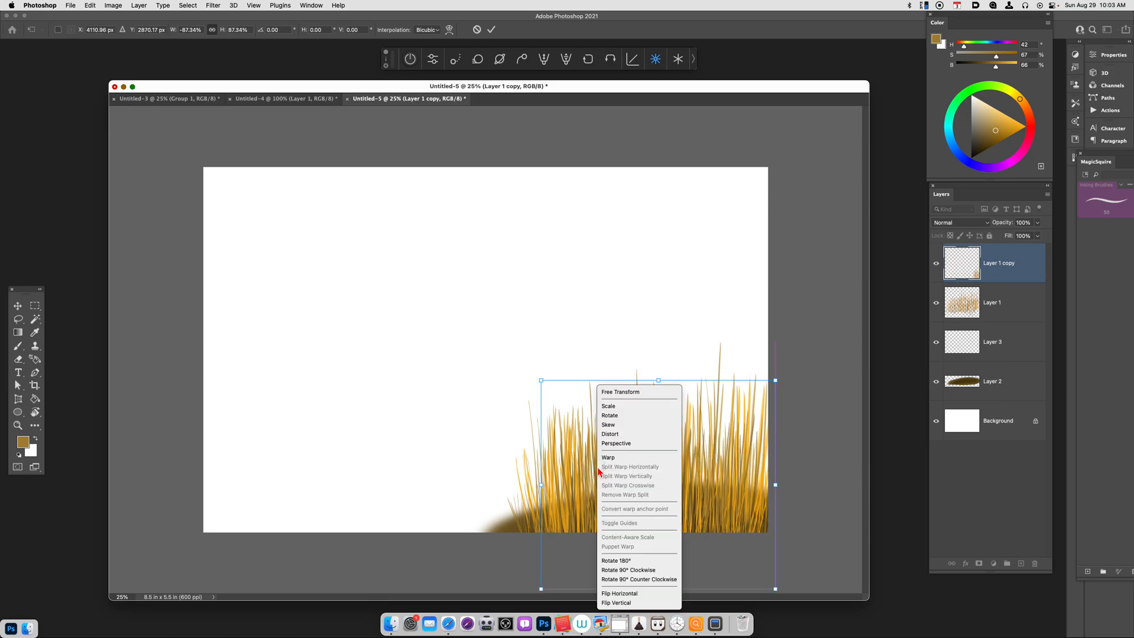
left_click(548, 399)
left_click_drag(542, 380, 530, 380)
left_click_drag(777, 592, 768, 589)
left_click_drag(778, 384, 790, 384)
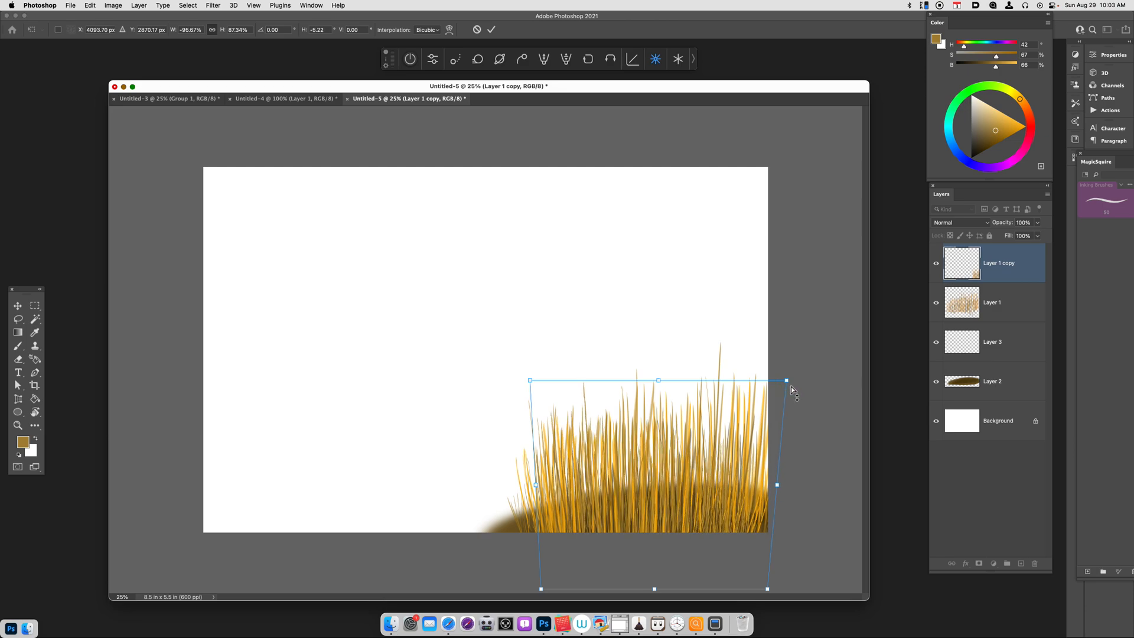
key("Return")
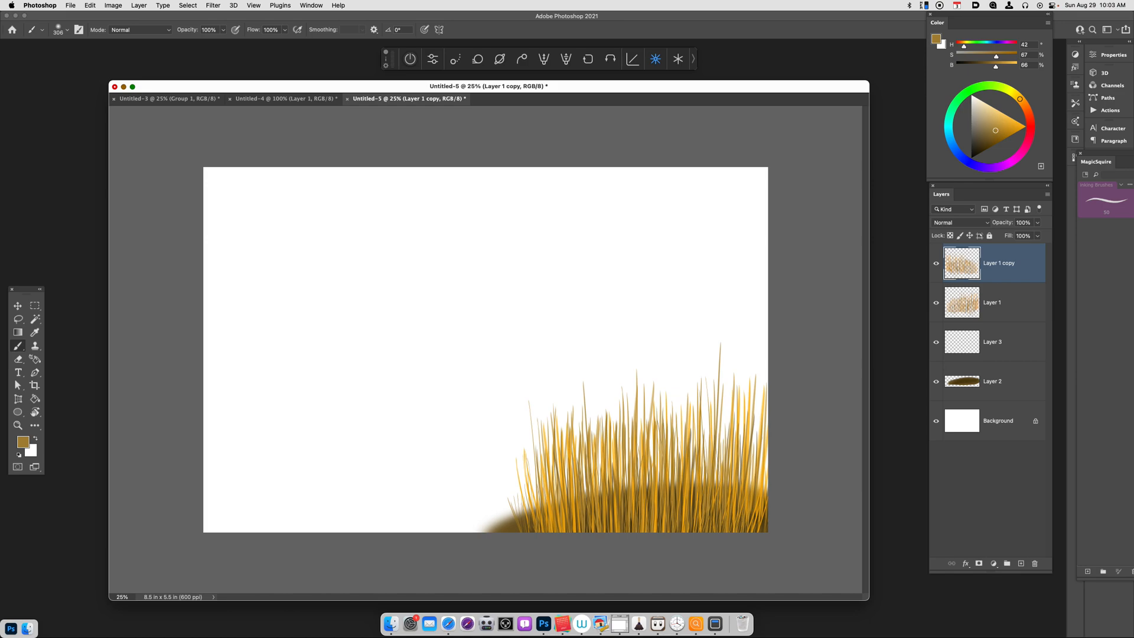
Step: Add a new layer above the grass copy, choose the KMS Grass Brush, and set the foreground to dark brown (H 42, S 66, B 26)
key("alt+shift+super+n")
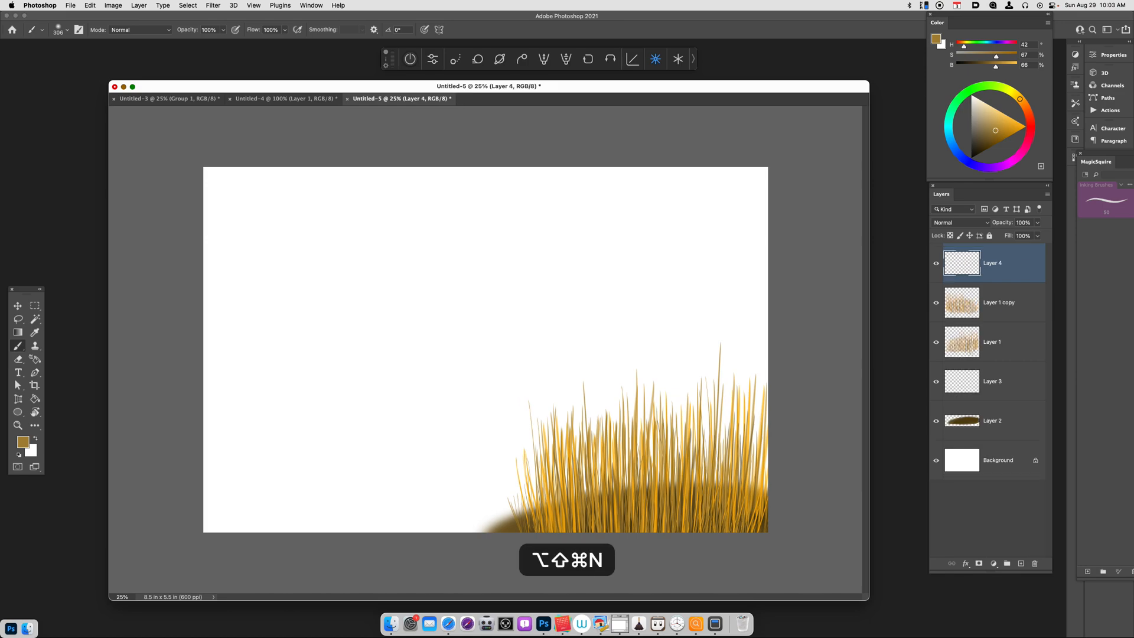
left_click(67, 30)
left_click(44, 30)
scroll(118, 77, "down", 1)
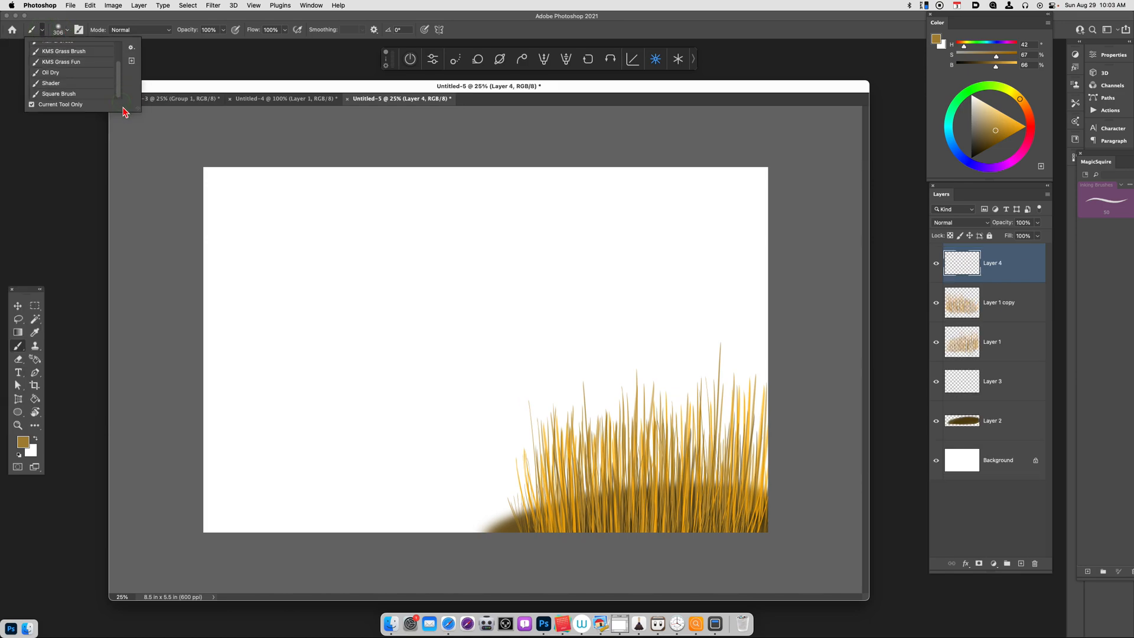
left_click(95, 63)
left_click(82, 51)
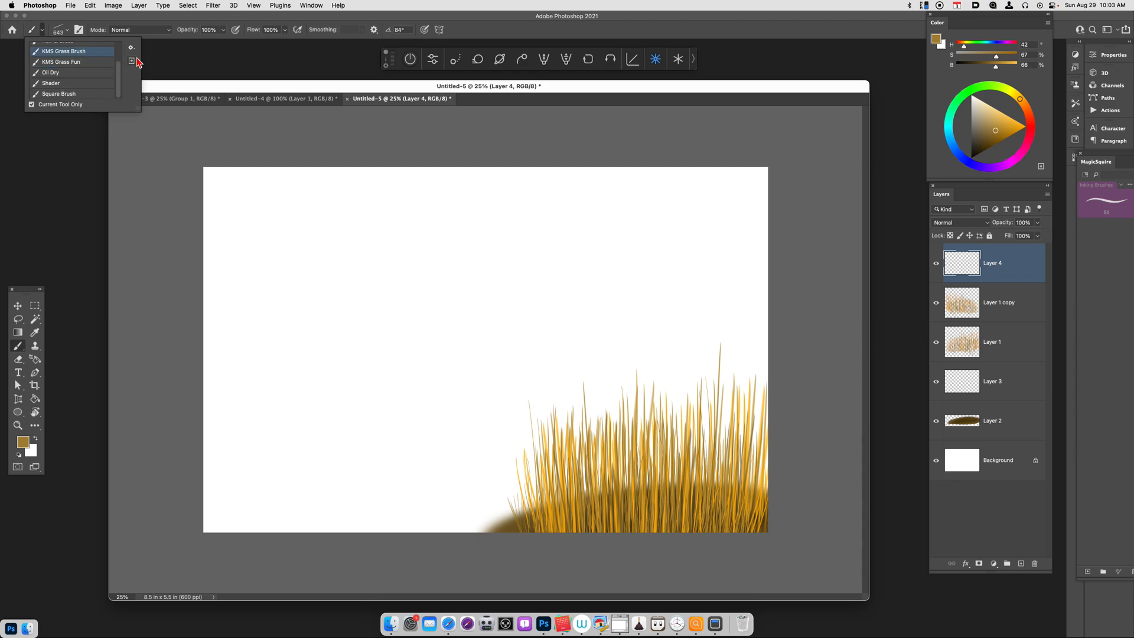
left_click(983, 148)
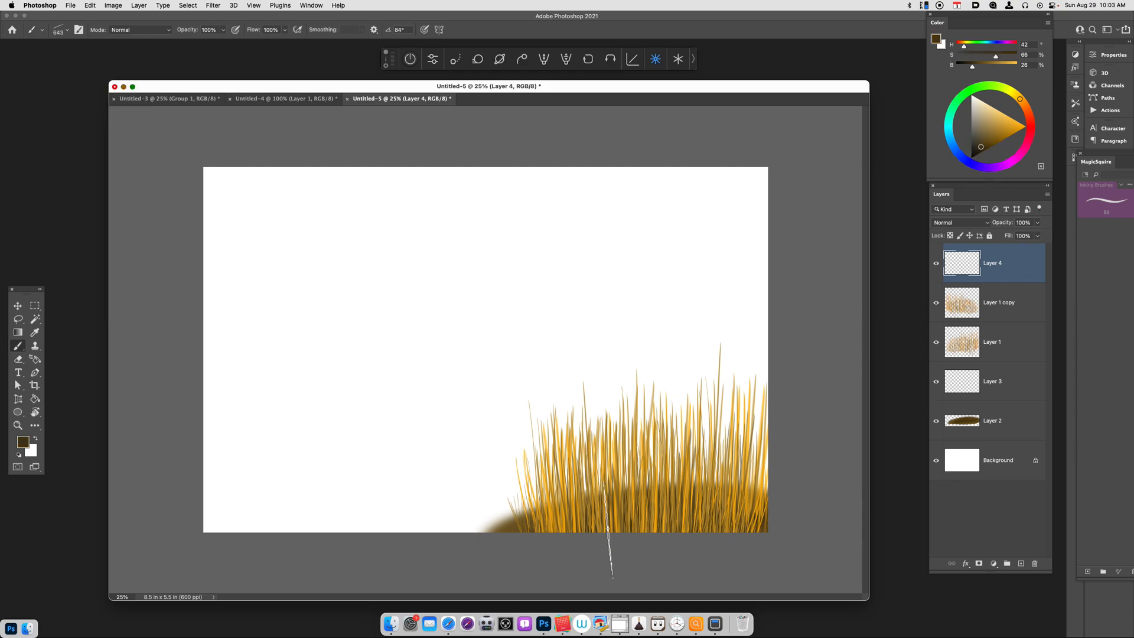
Step: Paint scattered dark brown grass blades across the clump on the new layer, undoing misplaced strokes
left_click(617, 452)
left_click(648, 435)
left_click(677, 414)
left_click(690, 408)
left_click(716, 414)
left_click(561, 407)
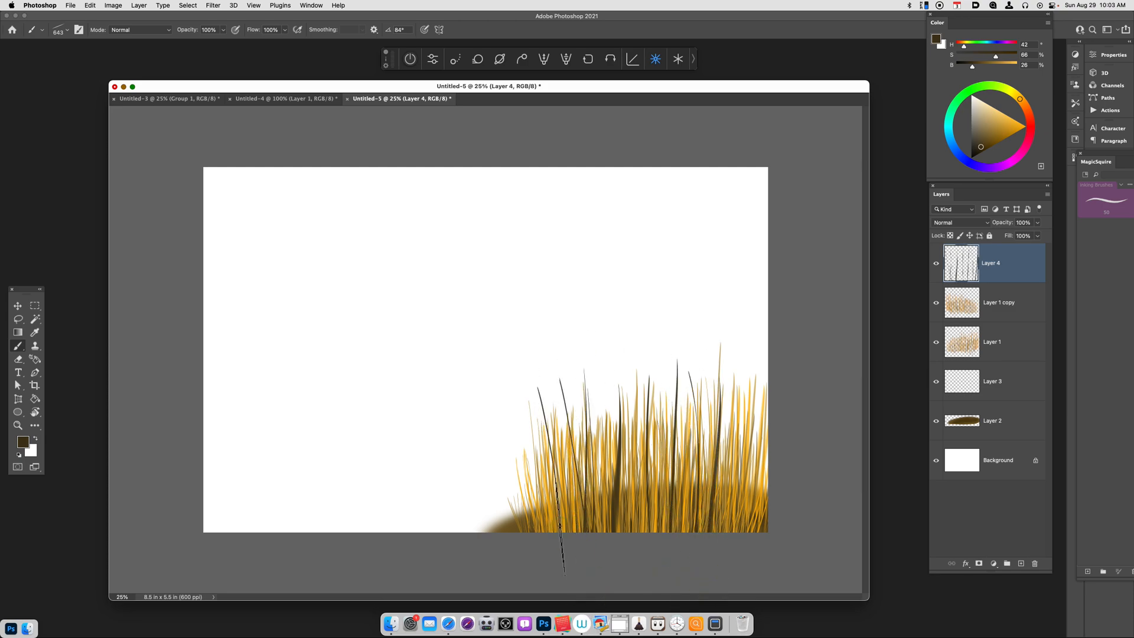
key("super+z")
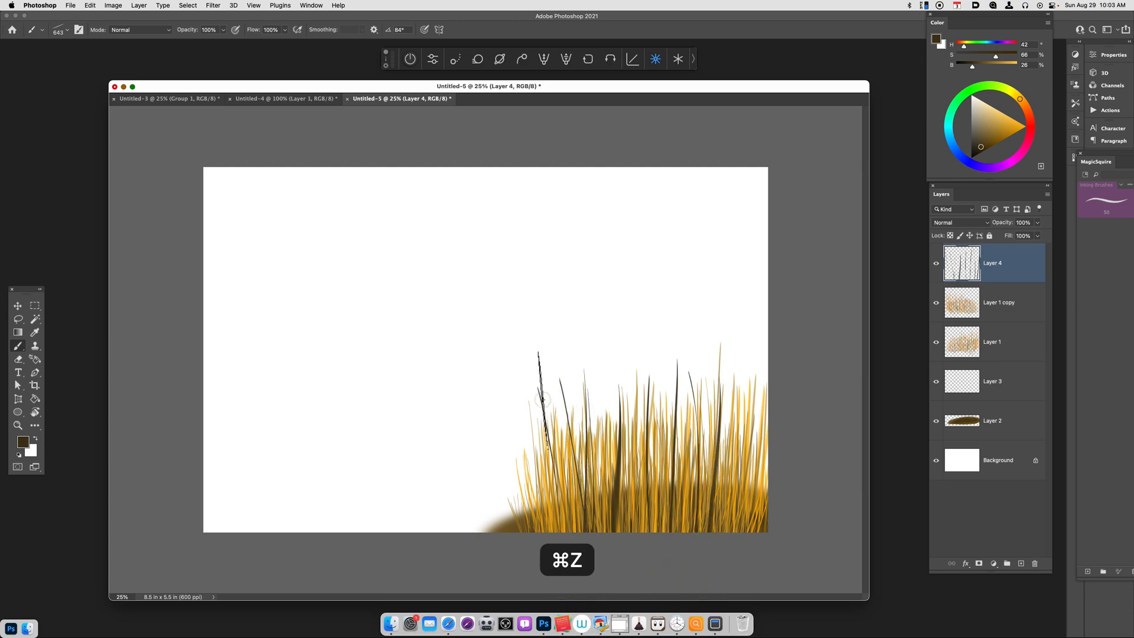
key("super+z")
key("super+z")
key("super+z")
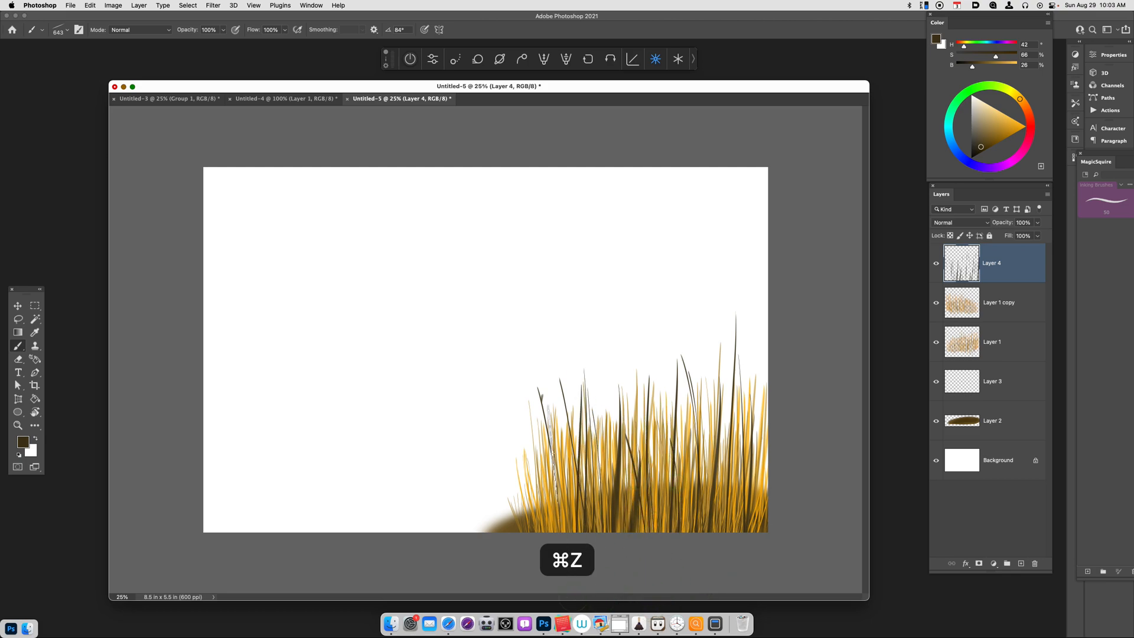
left_click(531, 489)
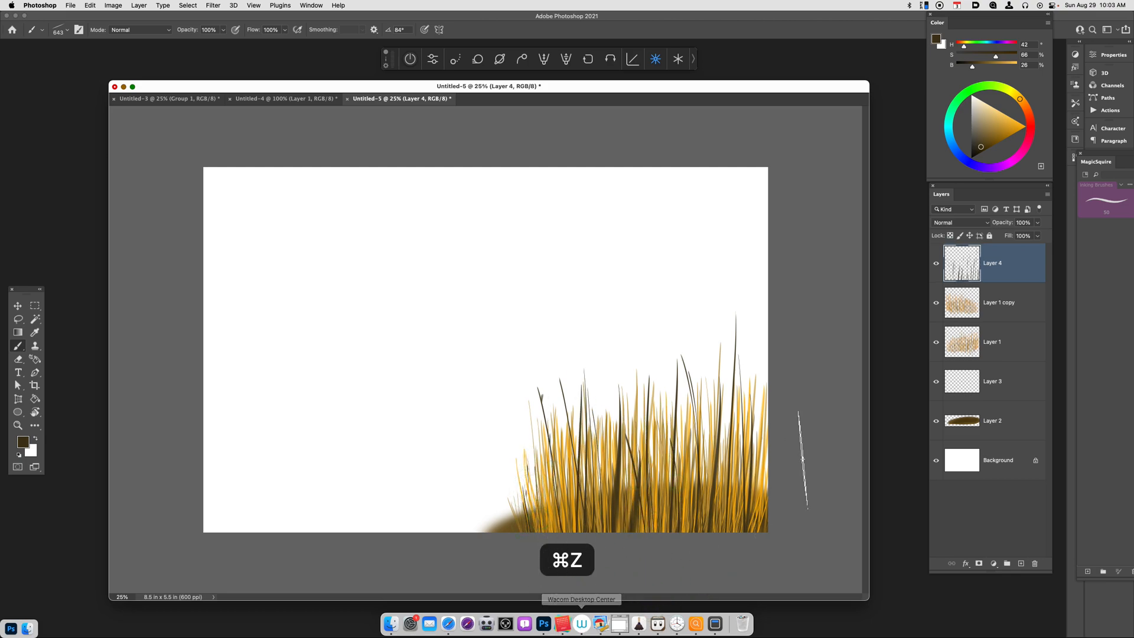